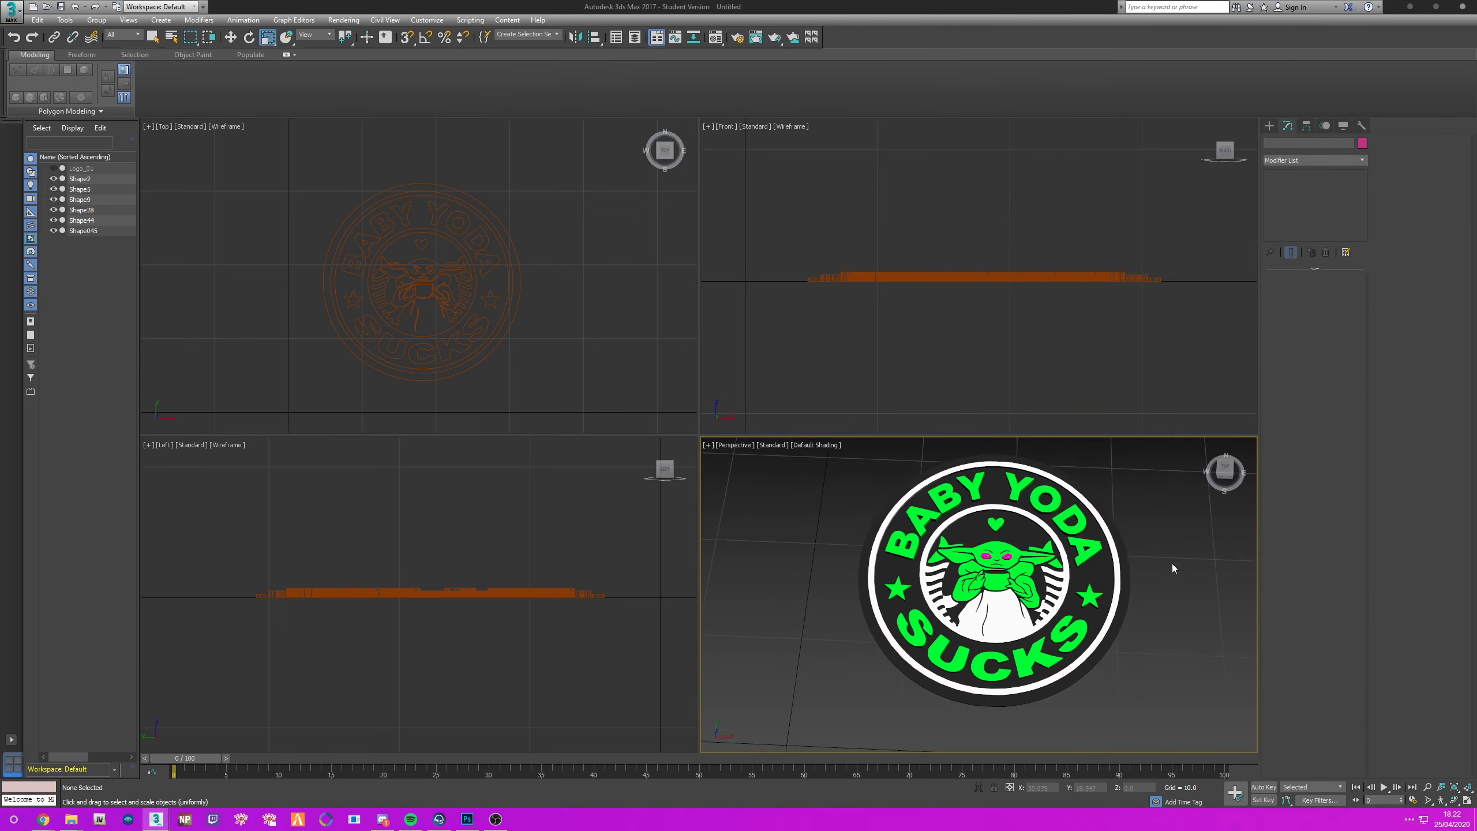
Step: Attach the white ring and the green lettering with stars to the black base disc, matching material IDs to material
scroll(1033, 543, up, 2)
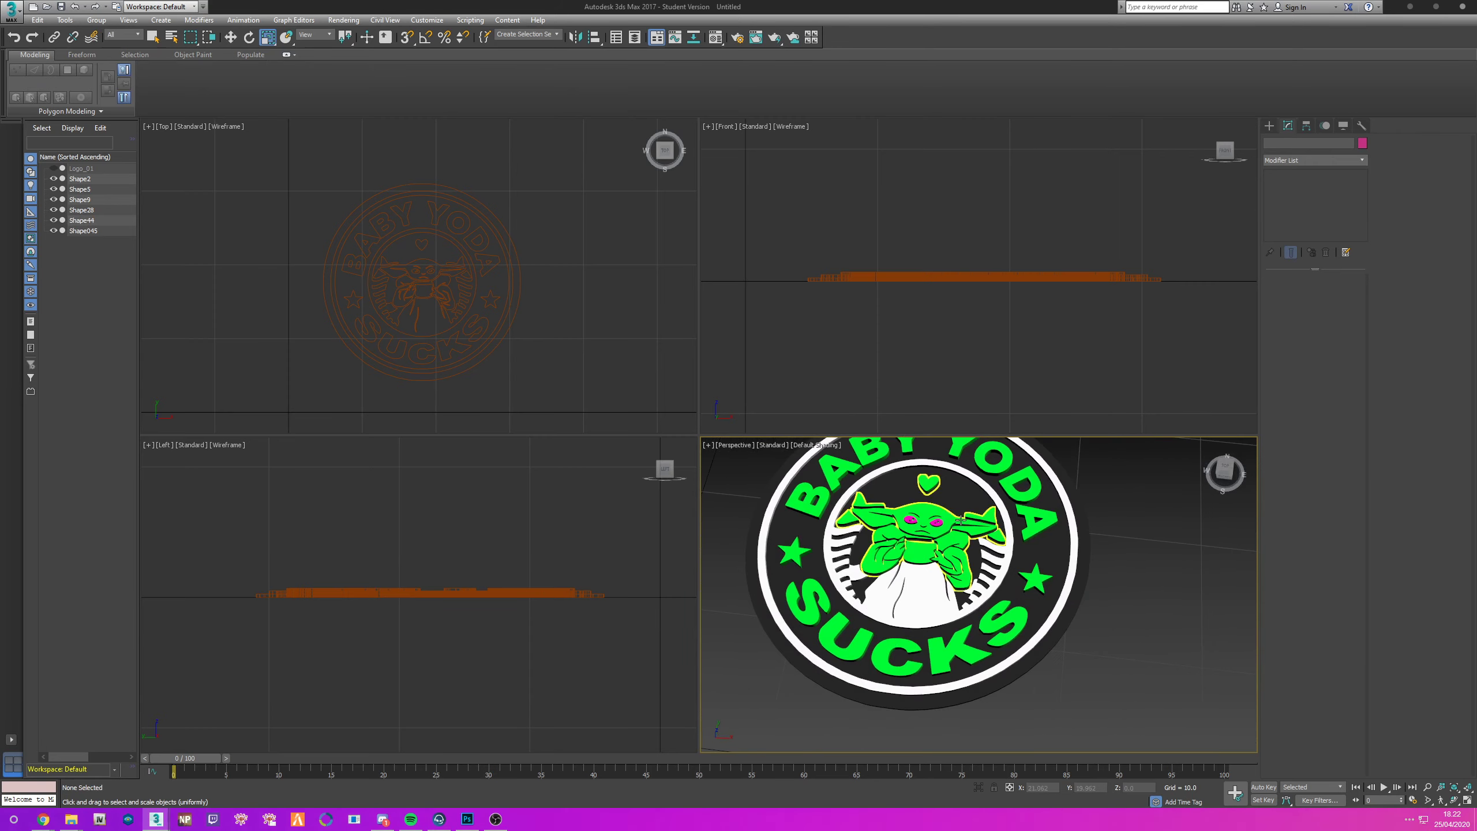
scroll(1041, 575, down, 2)
click(1050, 508)
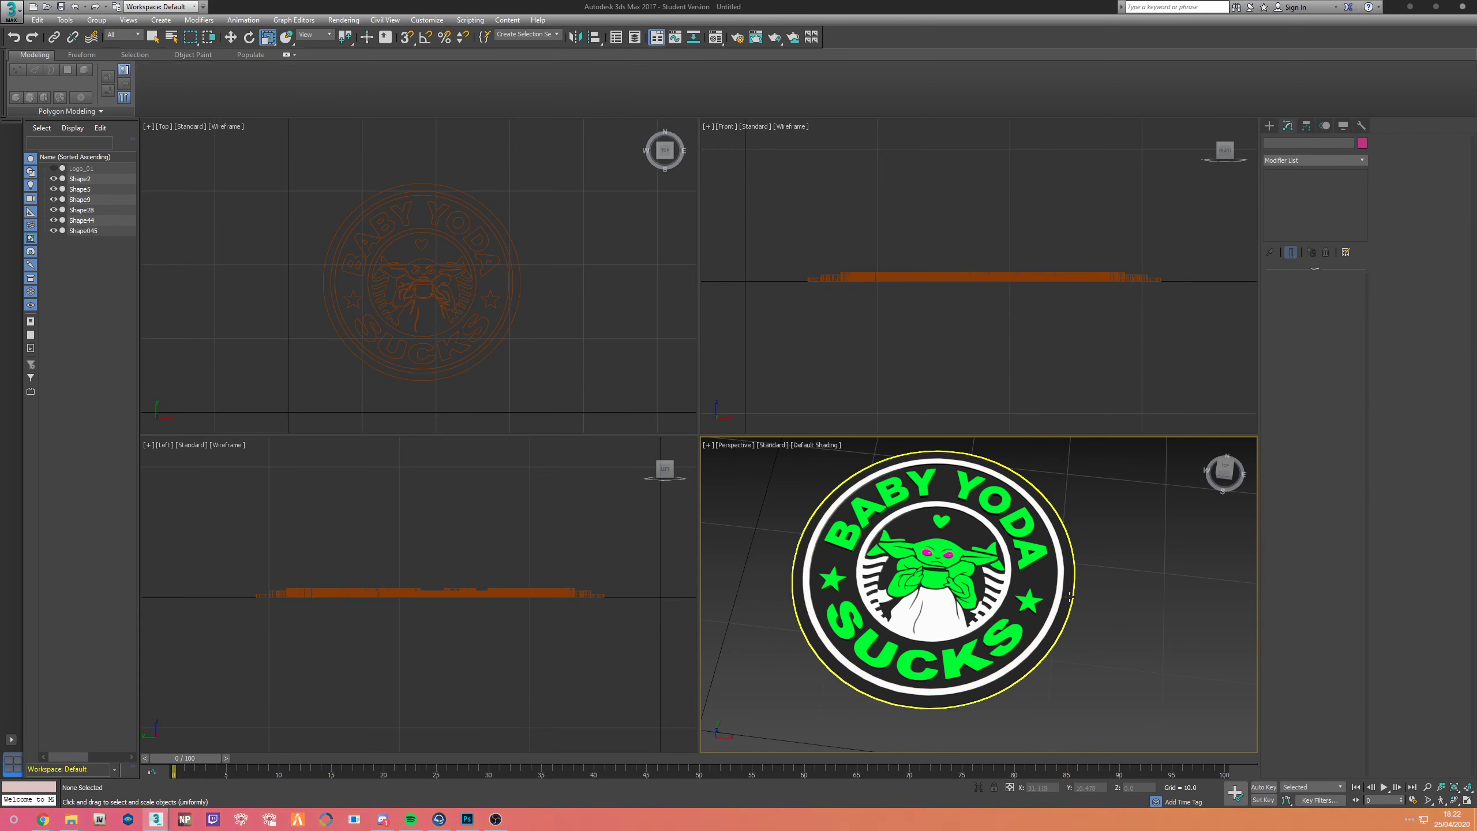
click(1286, 516)
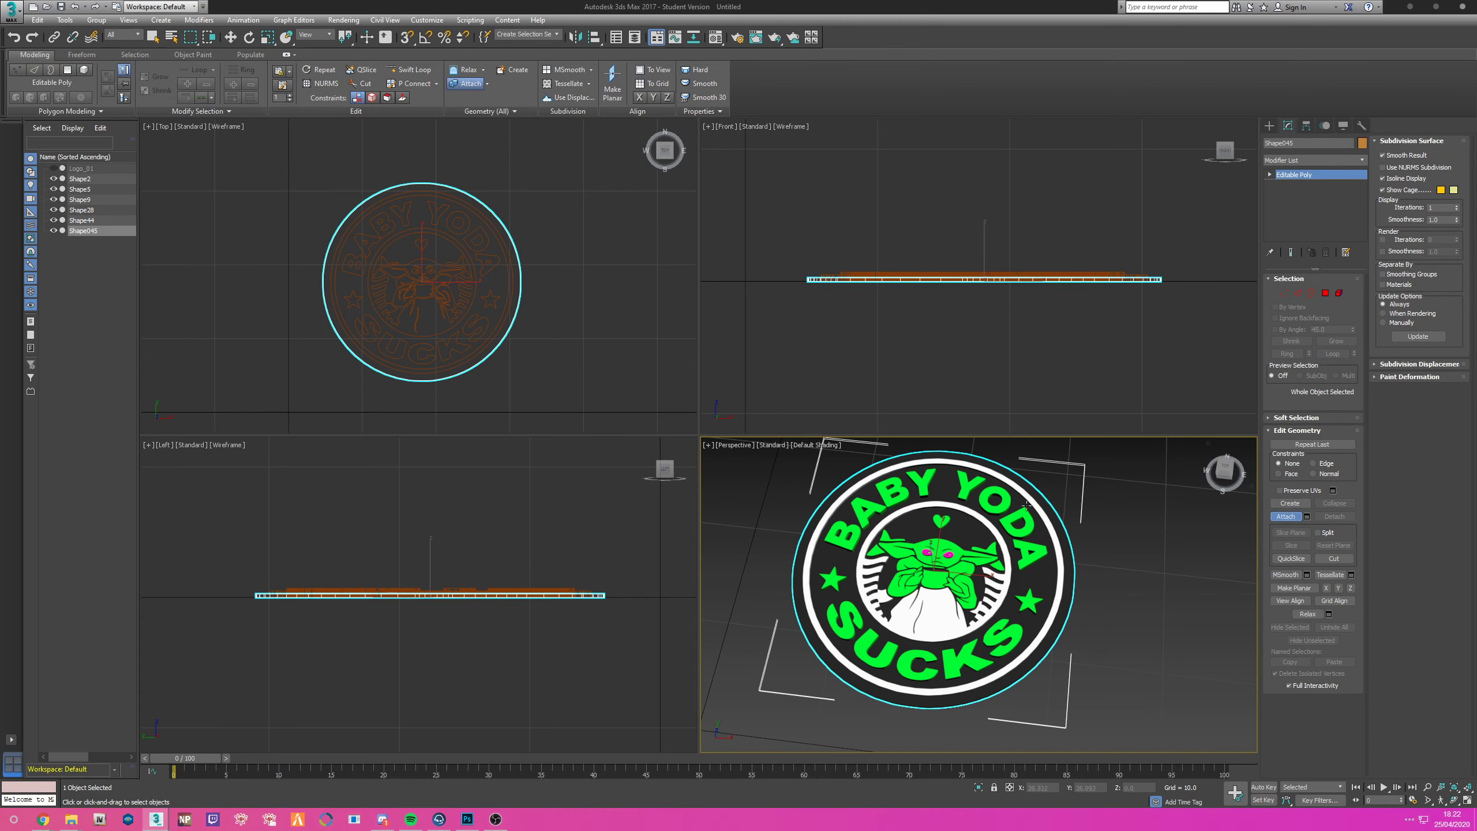
click(1005, 477)
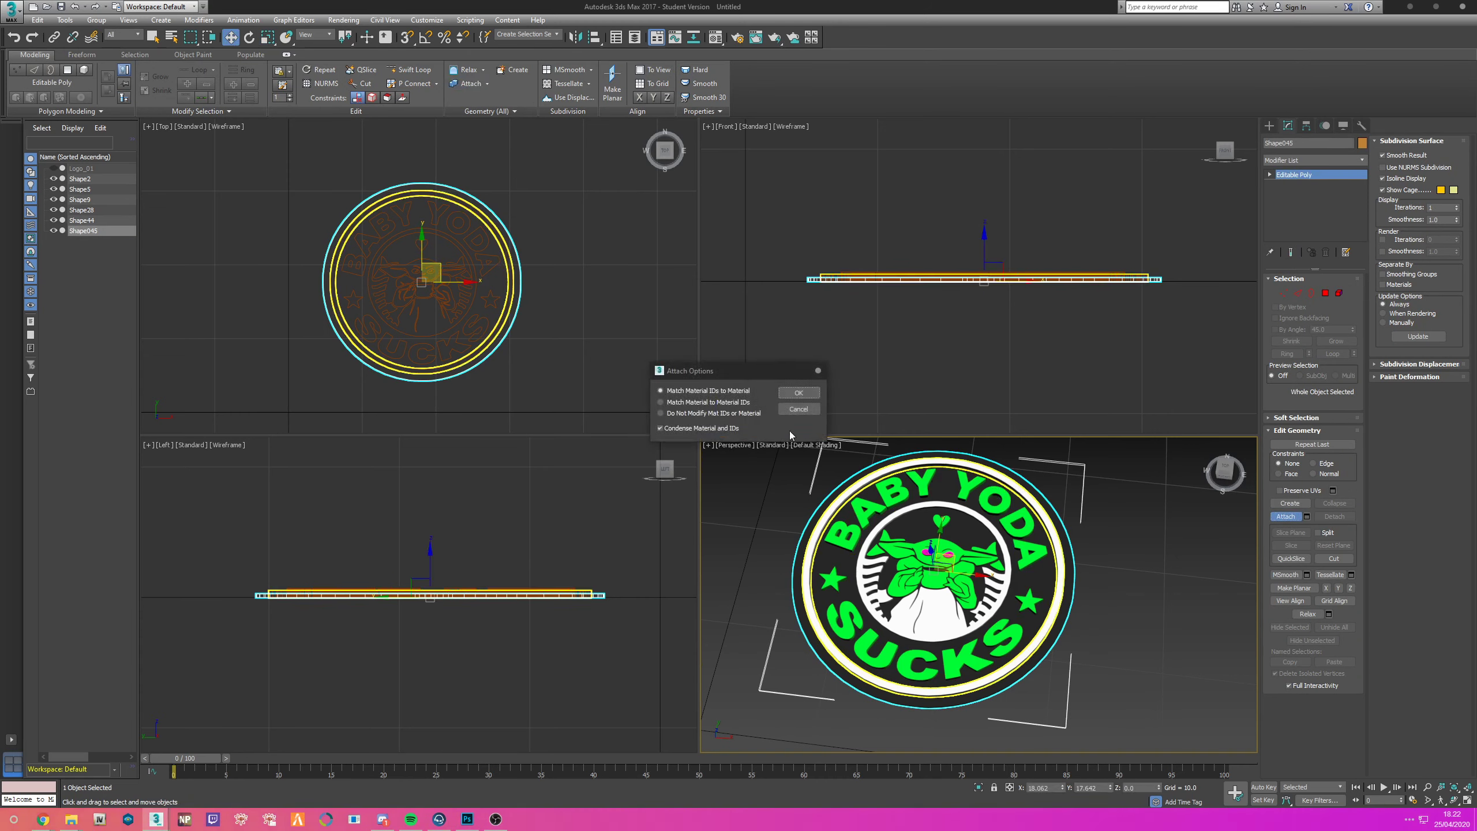
click(797, 392)
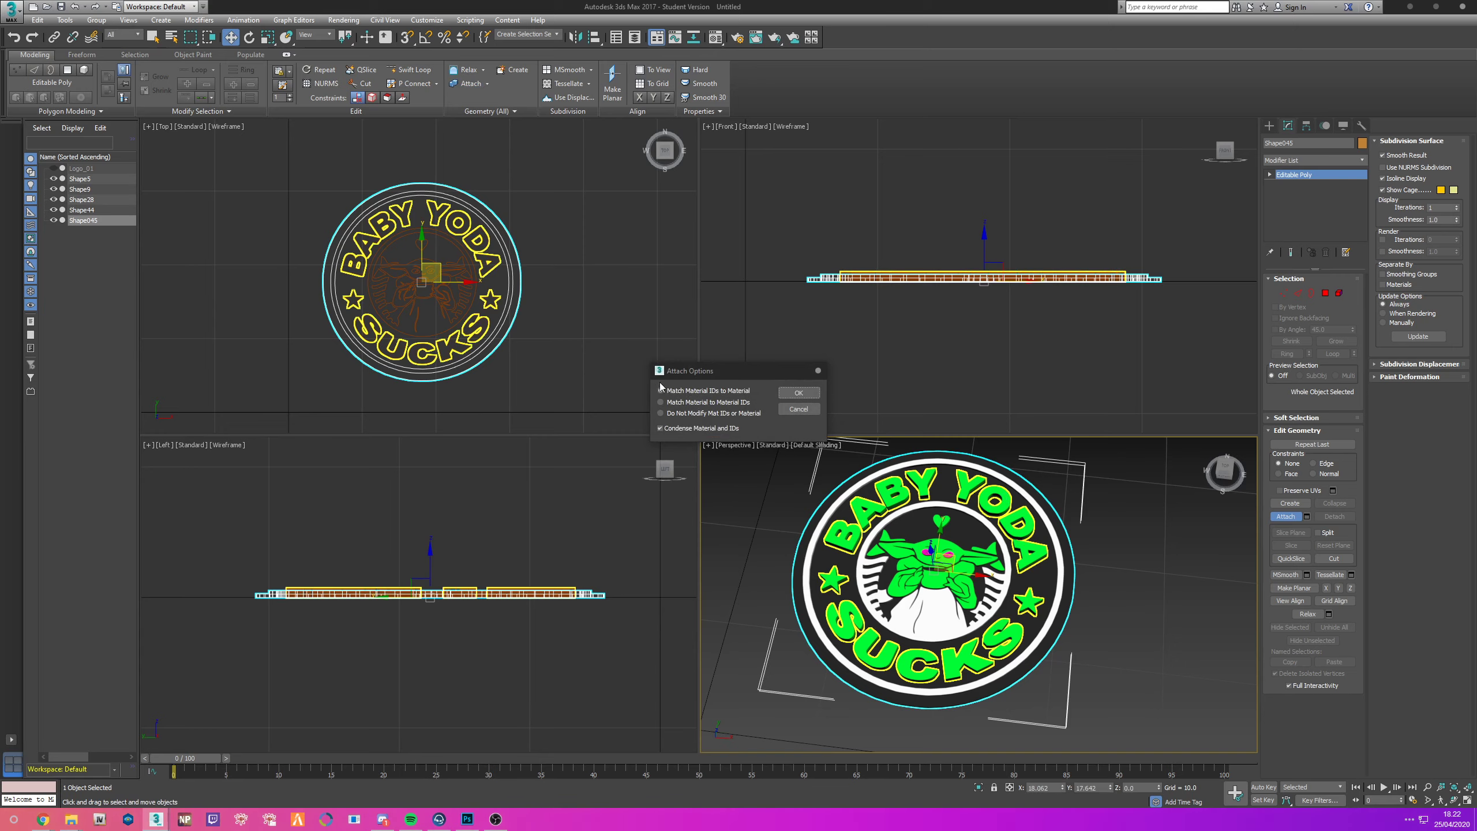
click(801, 394)
Step: Attach the inner white shapes, the green Yoda figure and the eyes to the base disc, matching material IDs to material
click(925, 611)
click(799, 393)
click(841, 438)
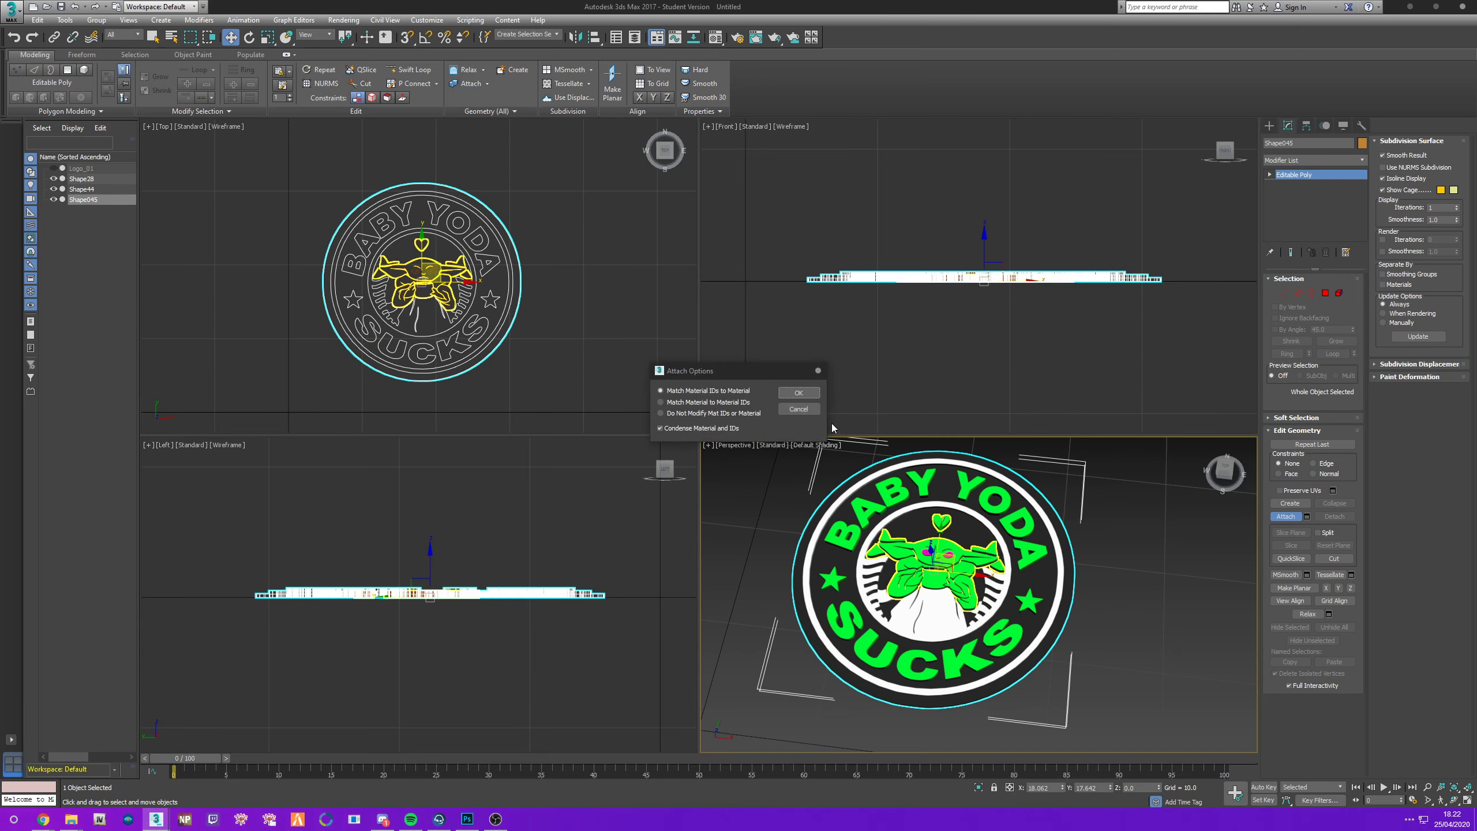
key(Return)
click(942, 556)
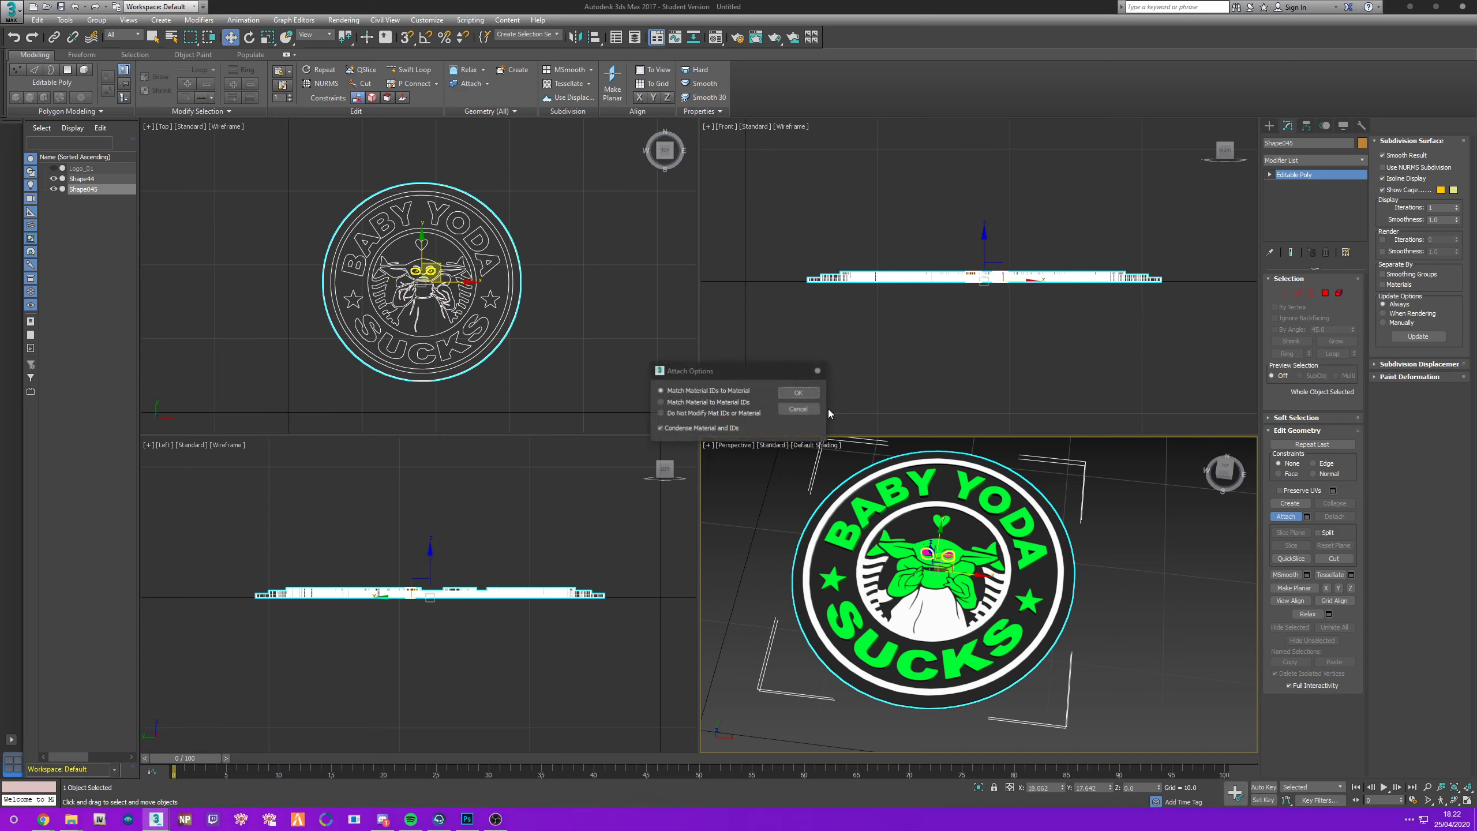
click(797, 392)
key(w)
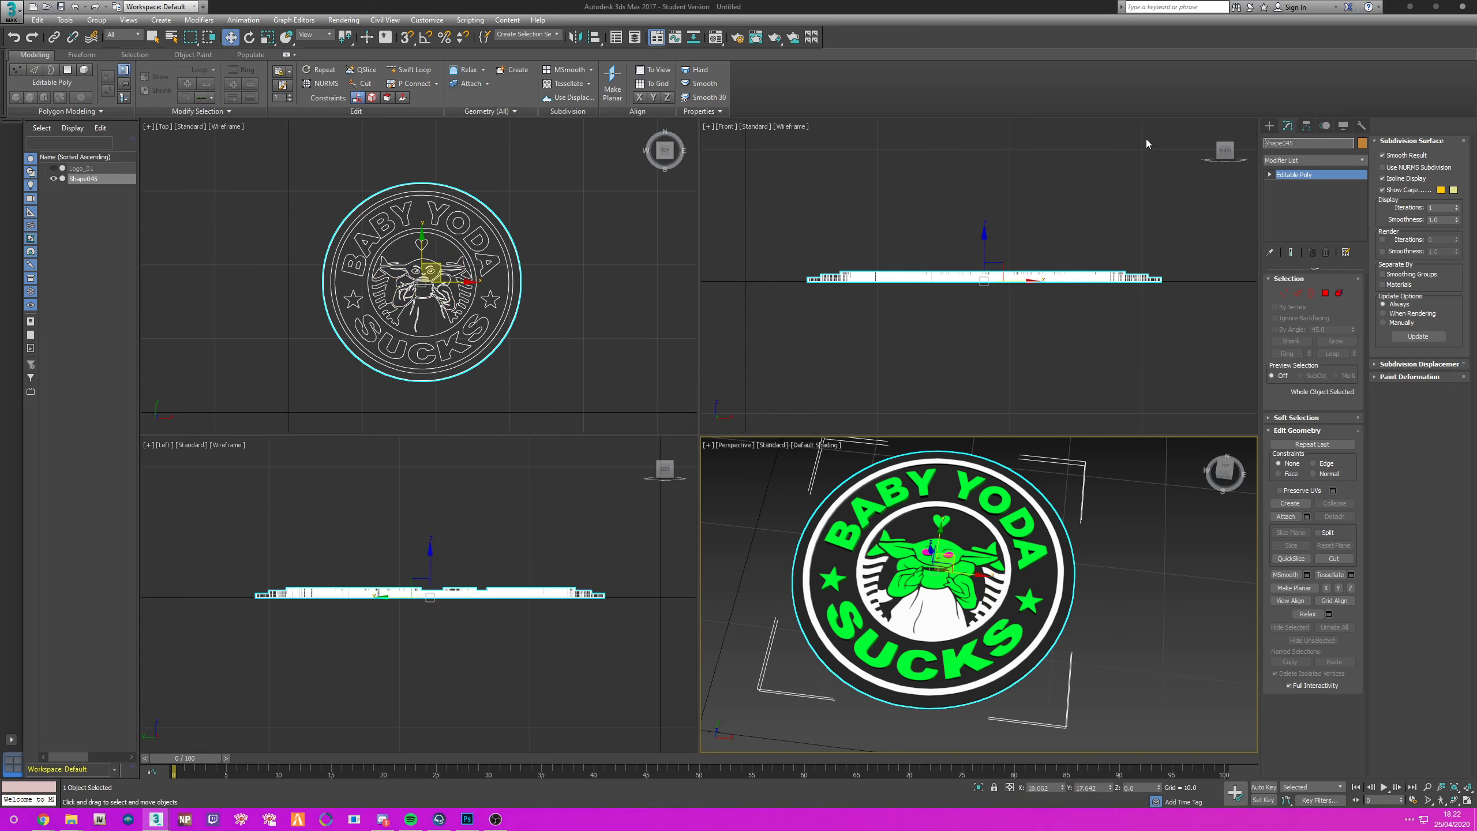
Step: Rename the combined logo object as Logo_2
click(1309, 143)
text(Logo_2)
key(Return)
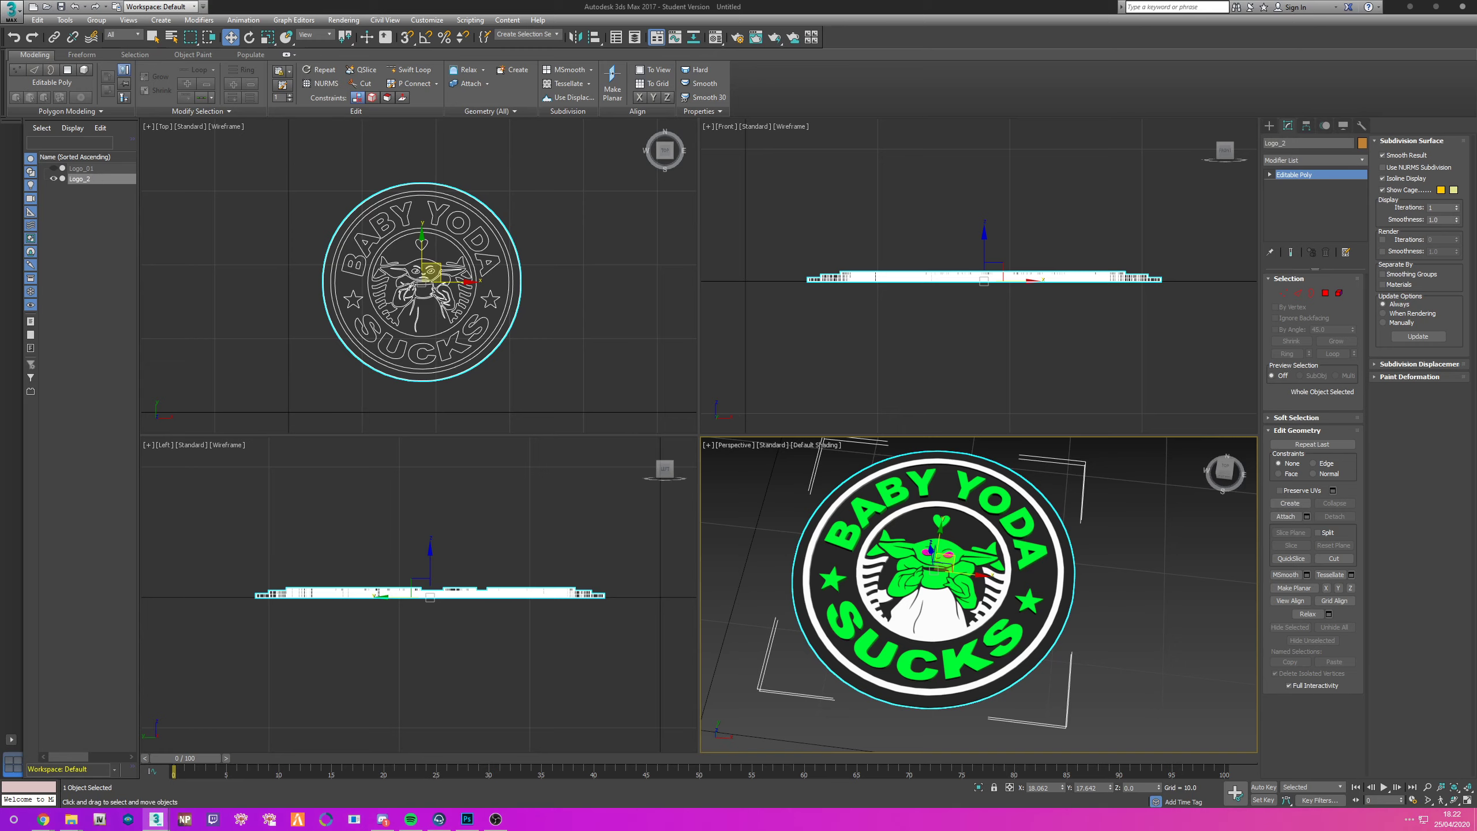
click(53, 179)
click(54, 180)
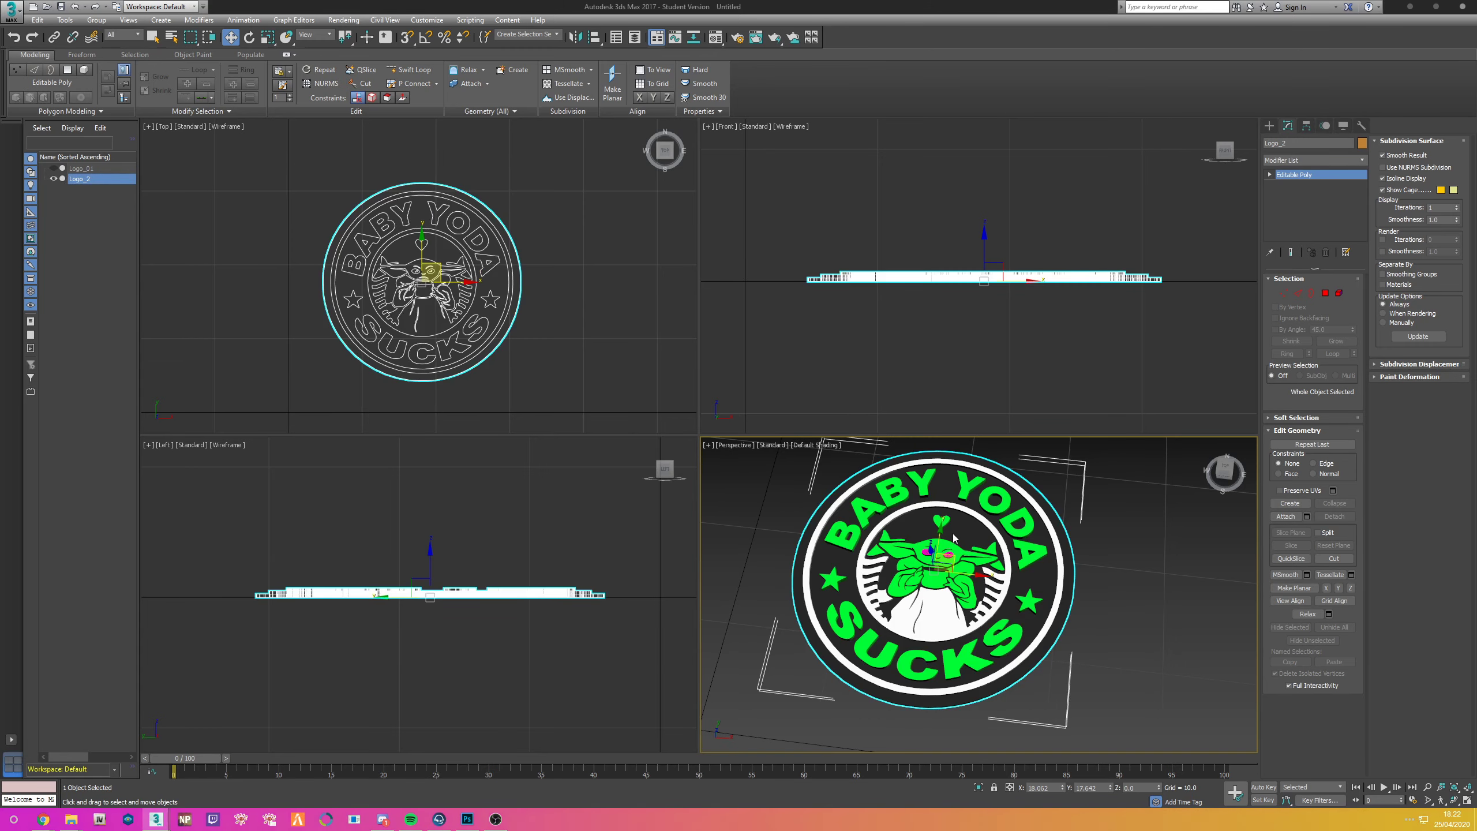
Step: Centre Logo_2 on the world origin by resetting its X and Y positions to 0
right_click(1063, 789)
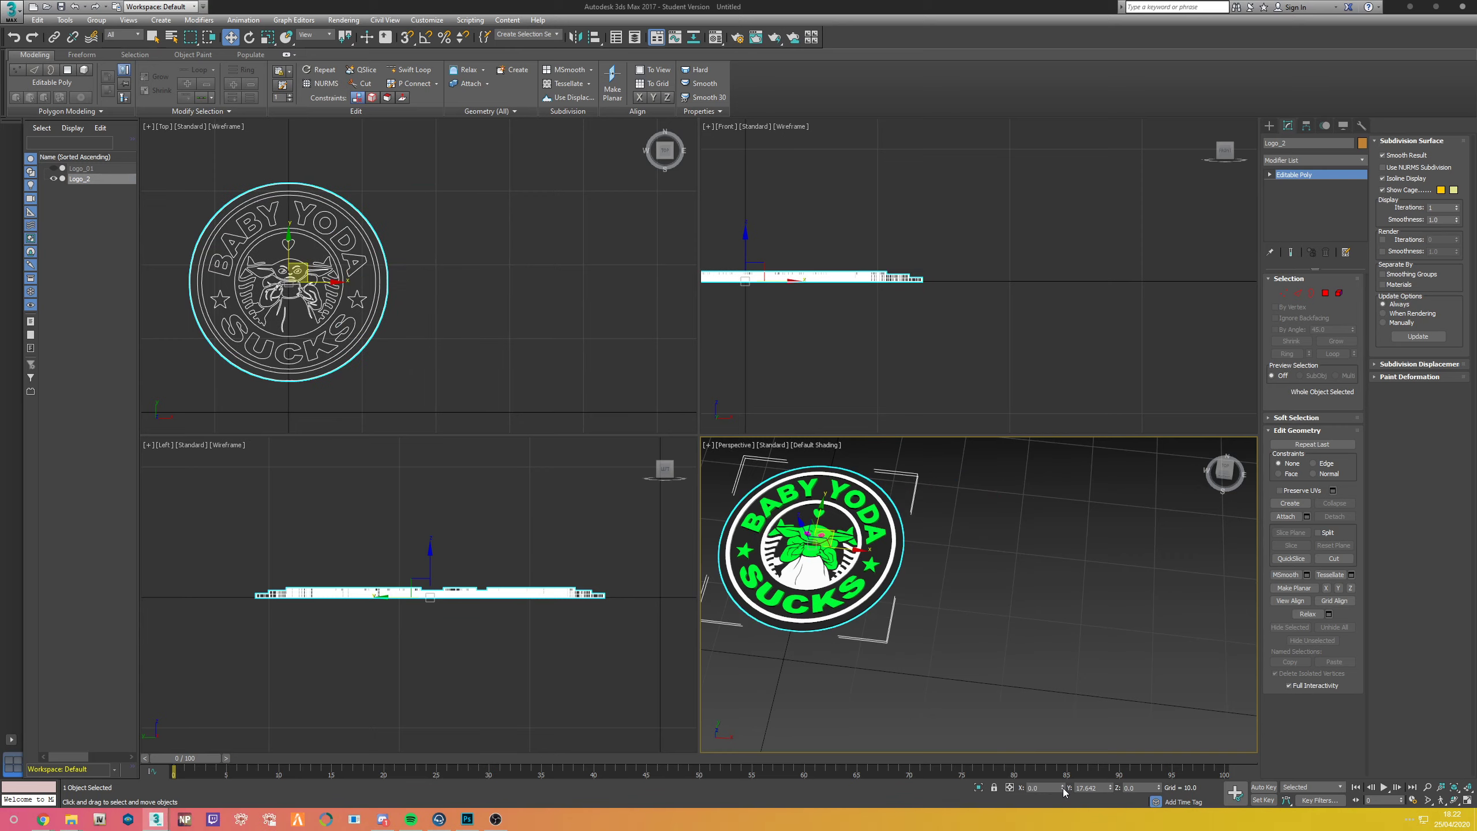
right_click(1111, 790)
key(z)
drag(965, 552, 1009, 592)
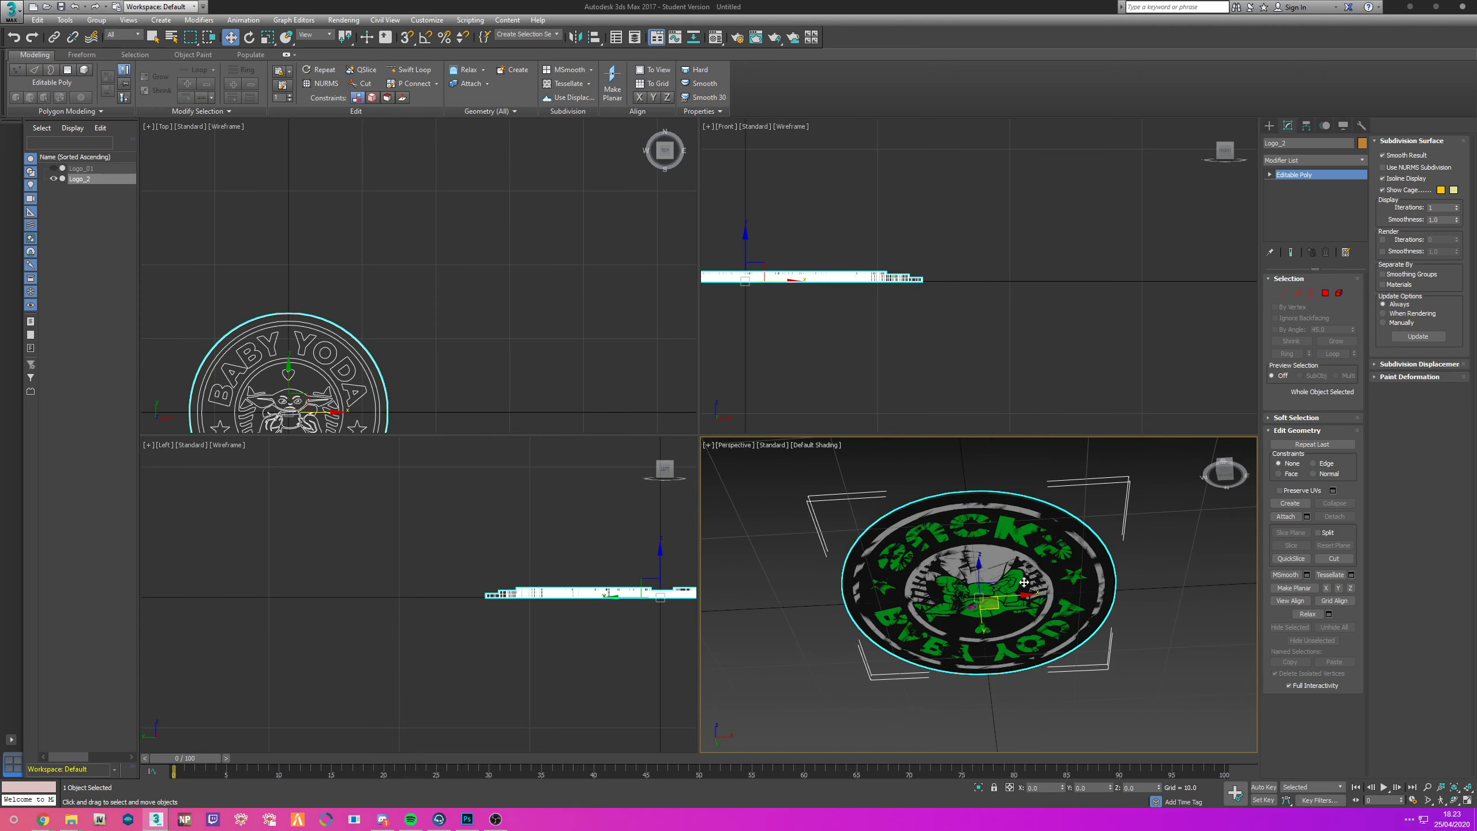
Step: Select the polygons on the underside of Logo_2 in the Front view and delete them
click(1326, 293)
drag(893, 317, 1010, 297)
scroll(1011, 297, down, 2)
scroll(826, 306, up, 2)
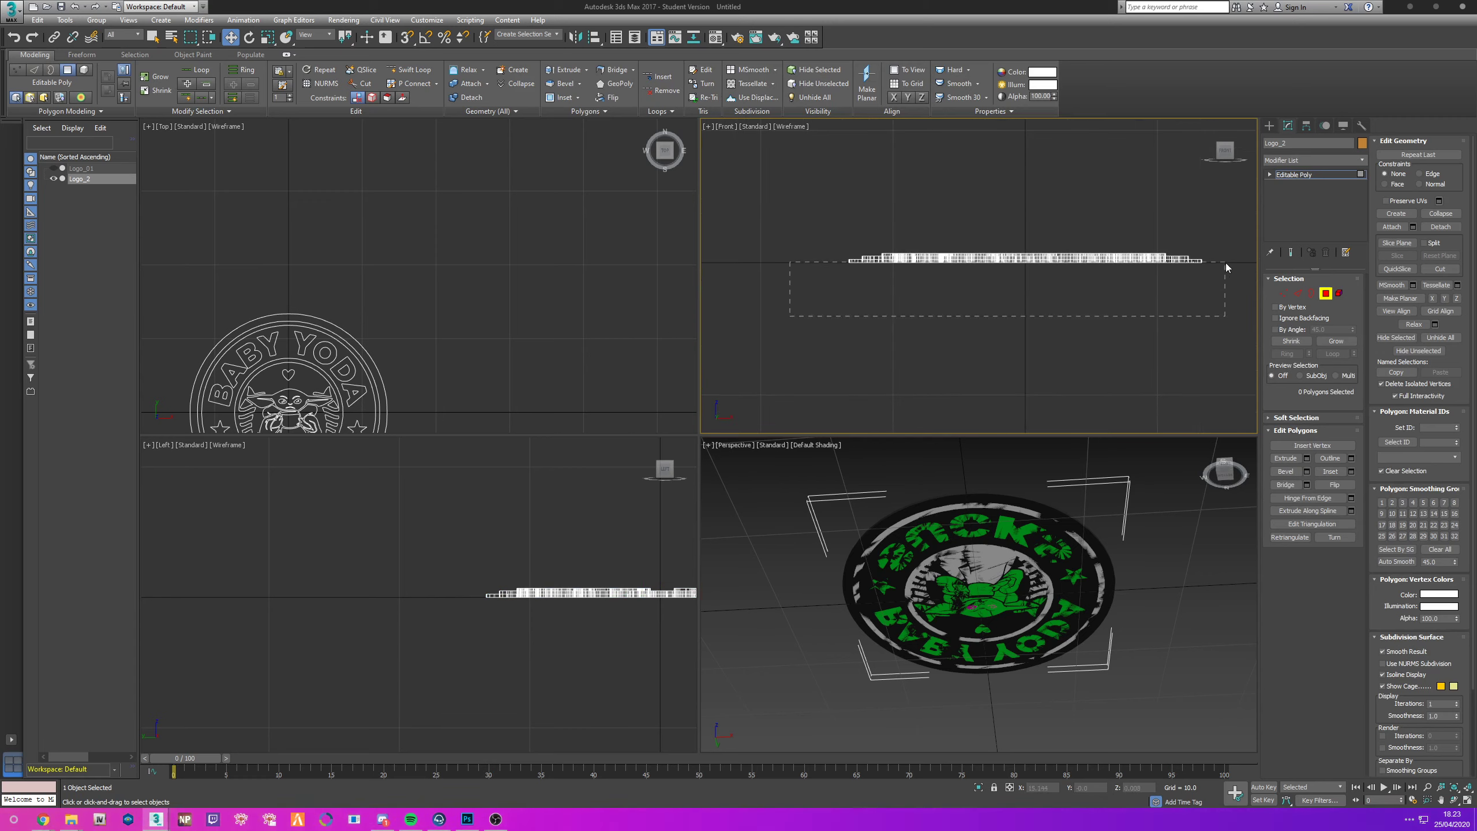
drag(1227, 262, 1228, 262)
scroll(954, 248, up, 2)
drag(953, 247, 900, 260)
drag(728, 223, 1255, 280)
drag(917, 566, 954, 567)
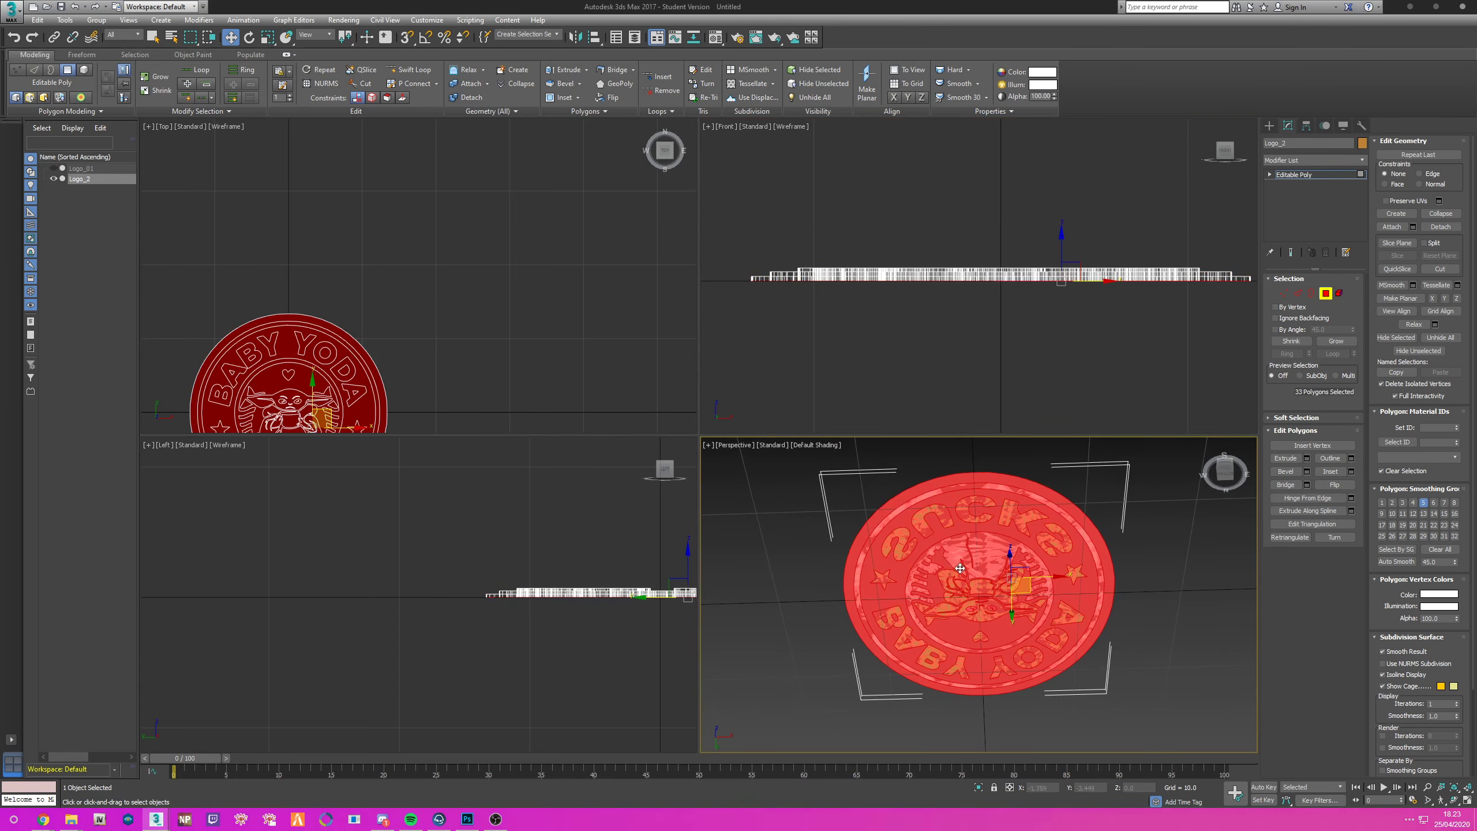
key(Delete)
drag(958, 501, 966, 617)
click(1325, 293)
Step: Select the open bottom border of the base disc and extend it straight down to thicken the base
key(1)
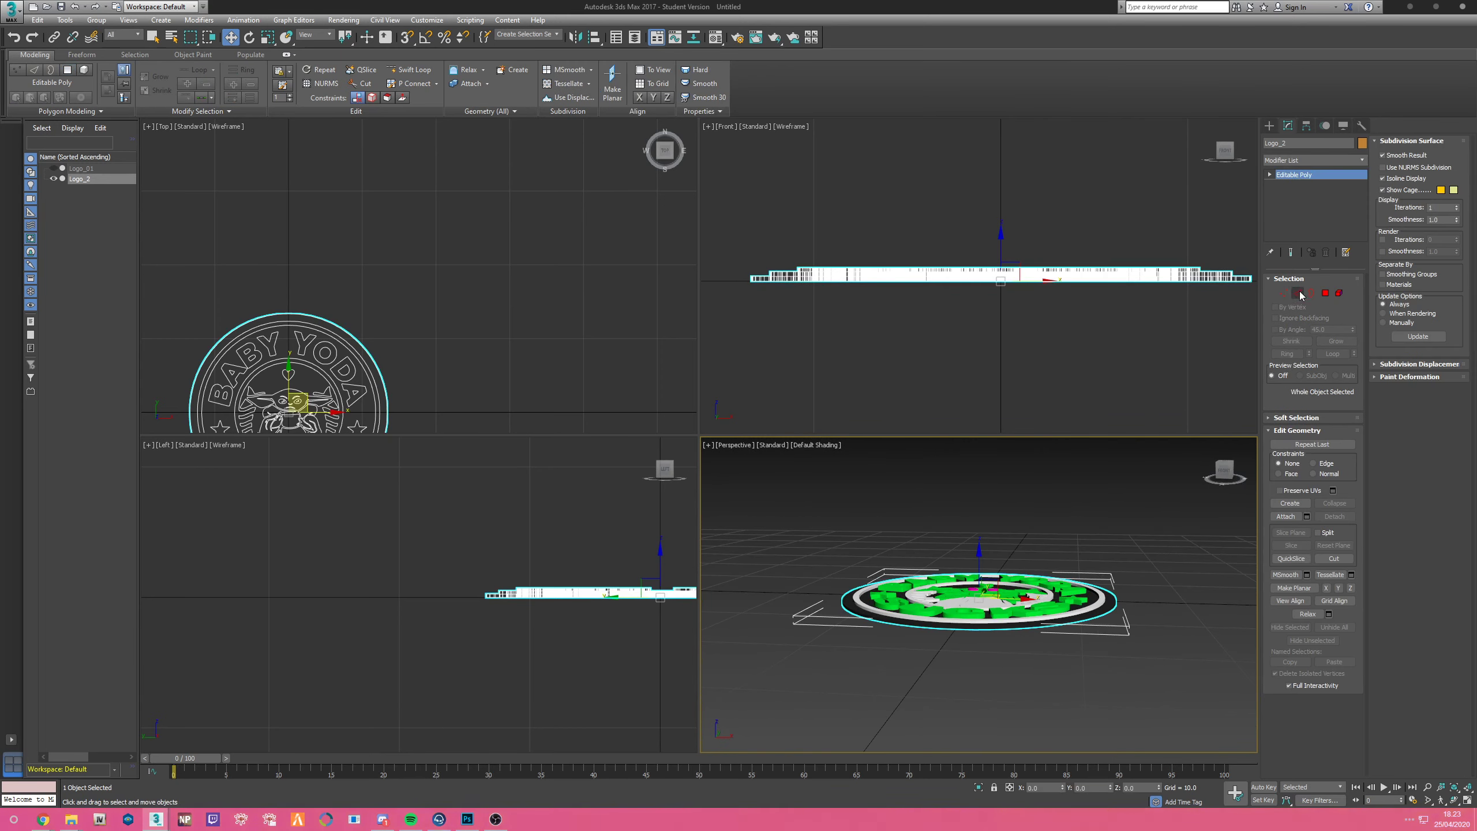
click(796, 361)
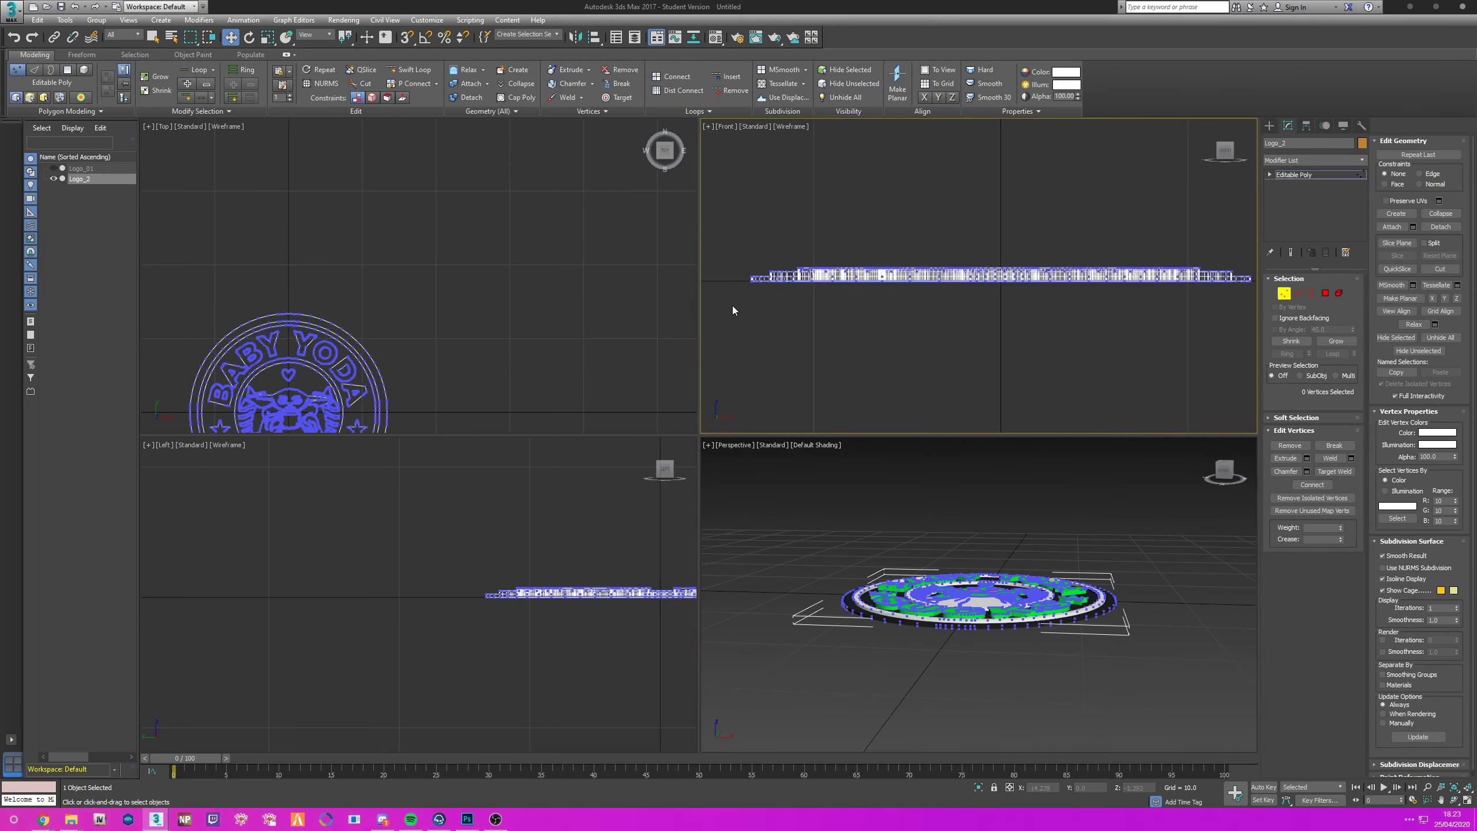
click(1311, 292)
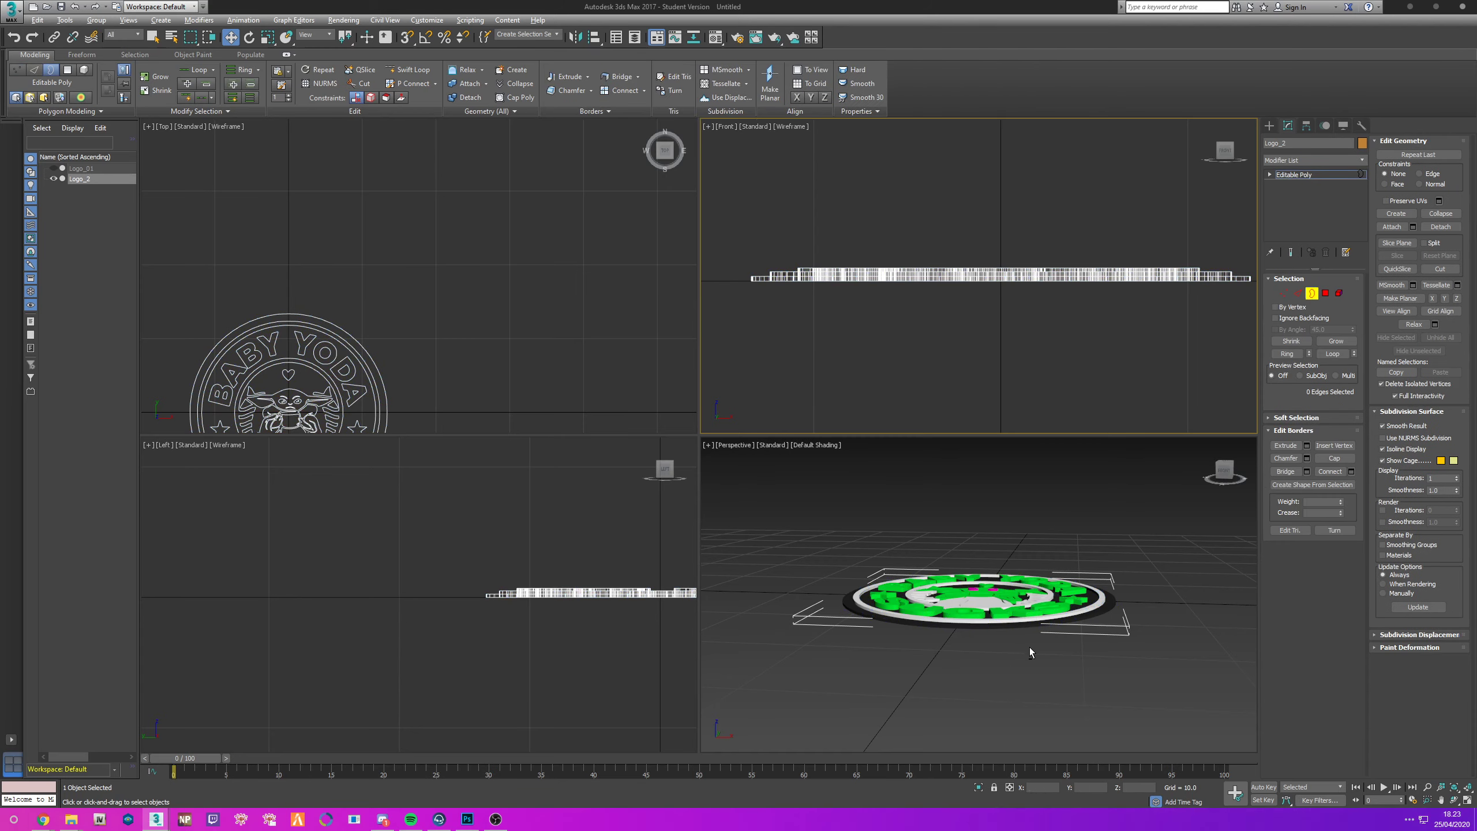
scroll(1030, 651, up, 10)
click(743, 591)
middle_click(1000, 236)
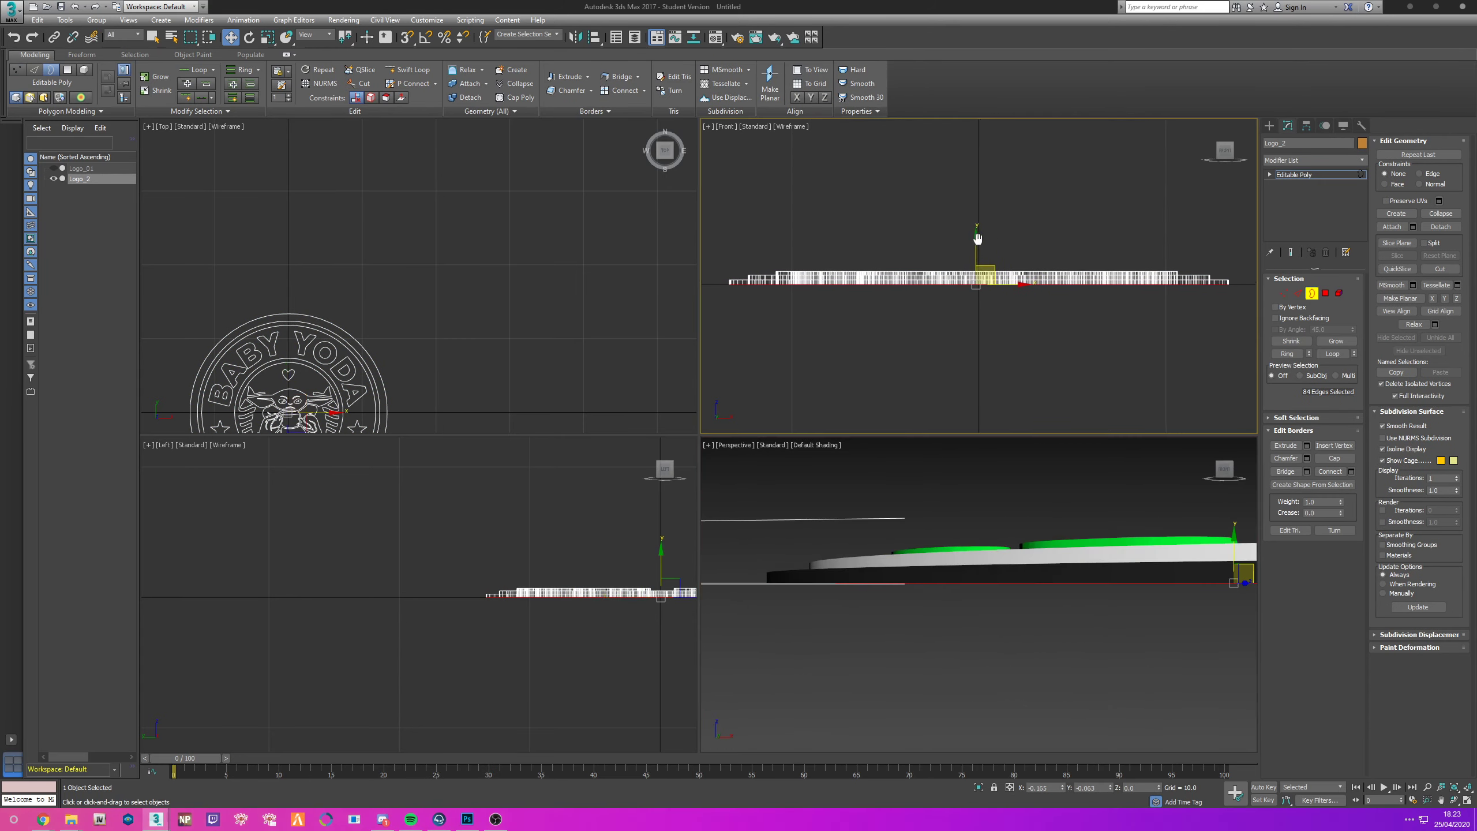
drag(980, 239, 980, 252)
click(979, 373)
click(1012, 505)
scroll(968, 504, down, 2)
drag(968, 504, 976, 561)
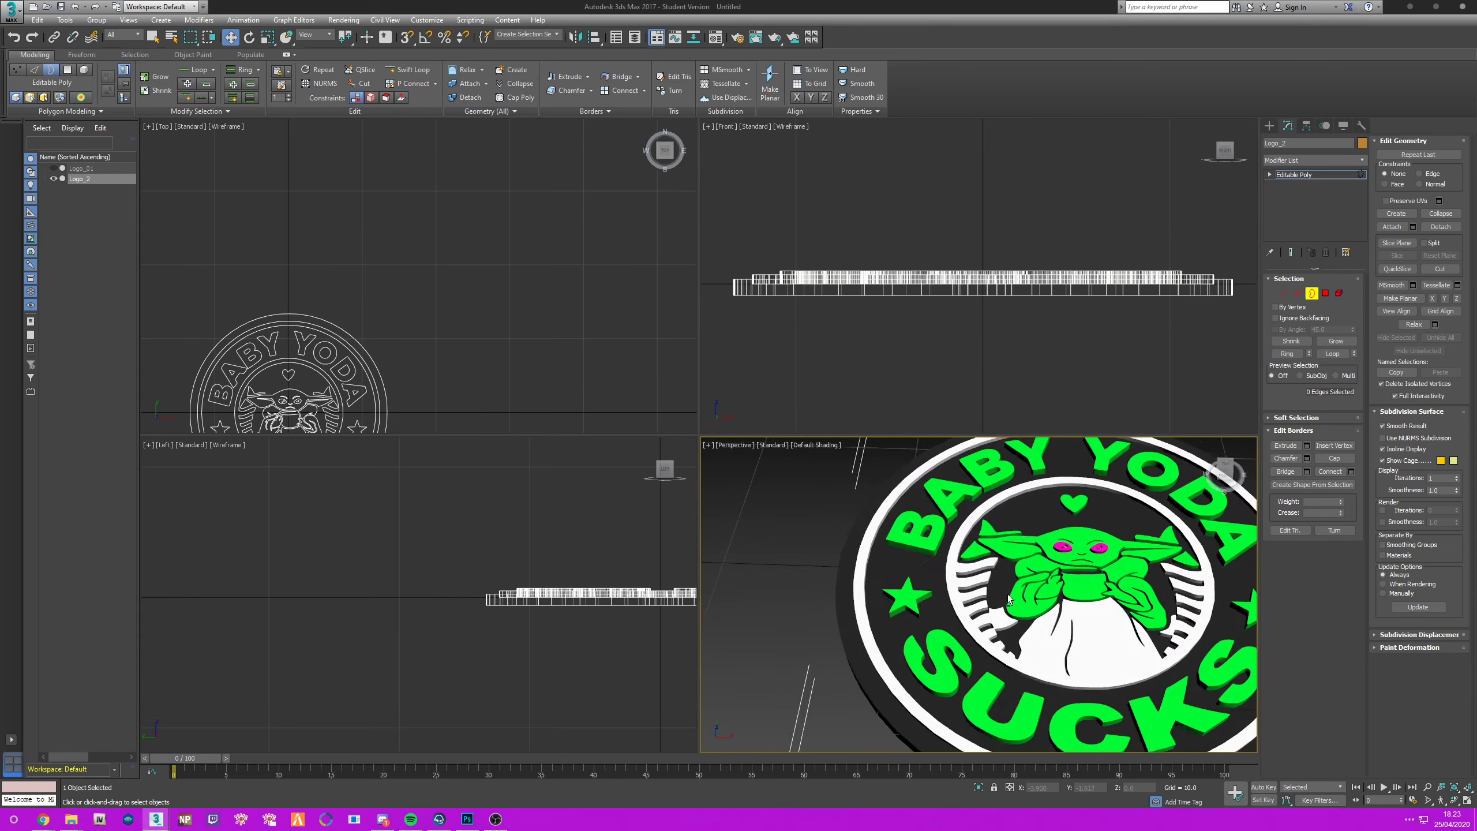
scroll(977, 561, down, 5)
click(1317, 293)
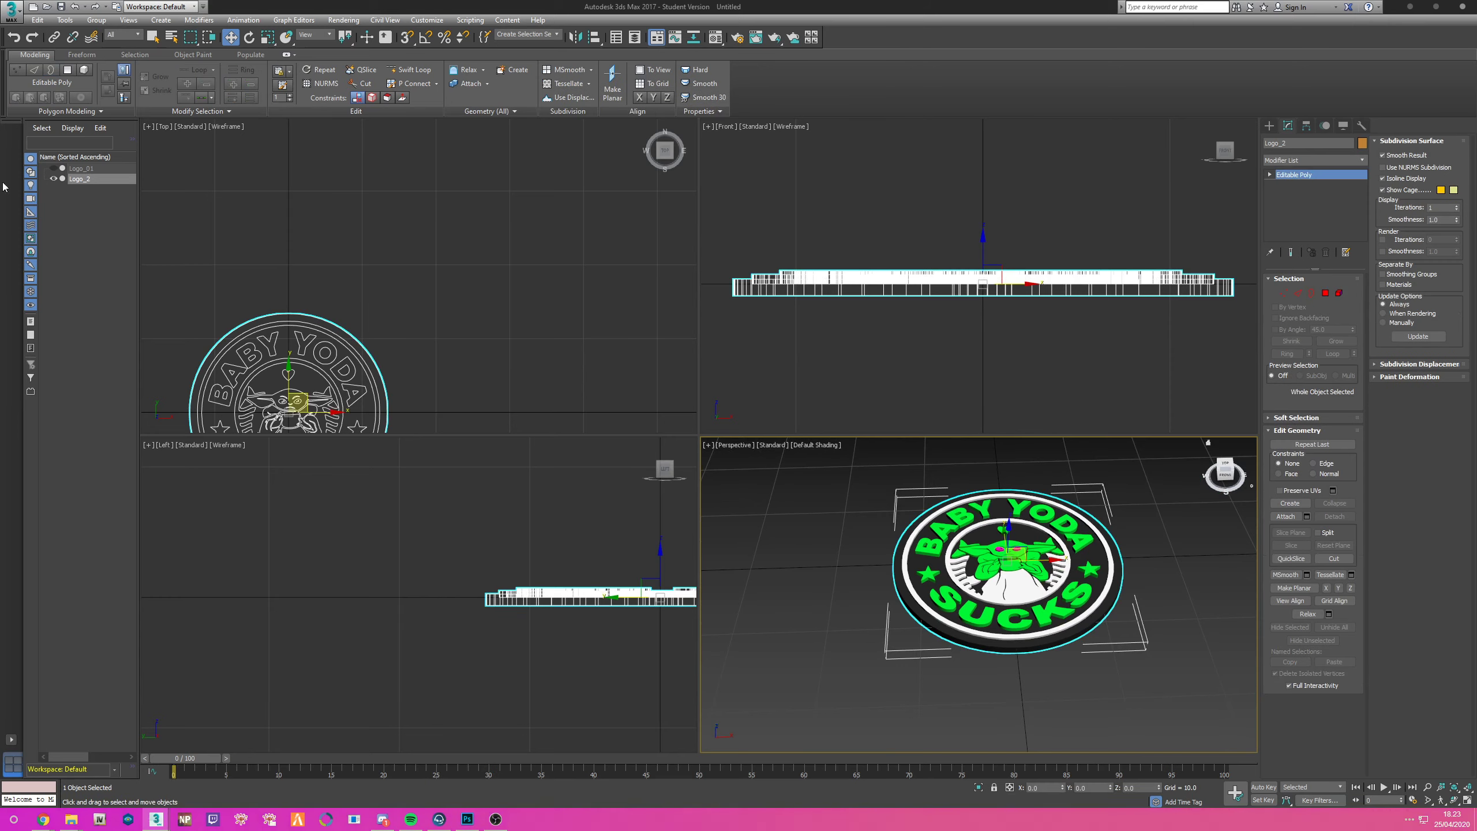
Step: Unhide Logo_01 and scale Logo_2 down uniformly to slightly larger than it
drag(382, 322, 549, 185)
scroll(450, 174, up, 4)
click(268, 37)
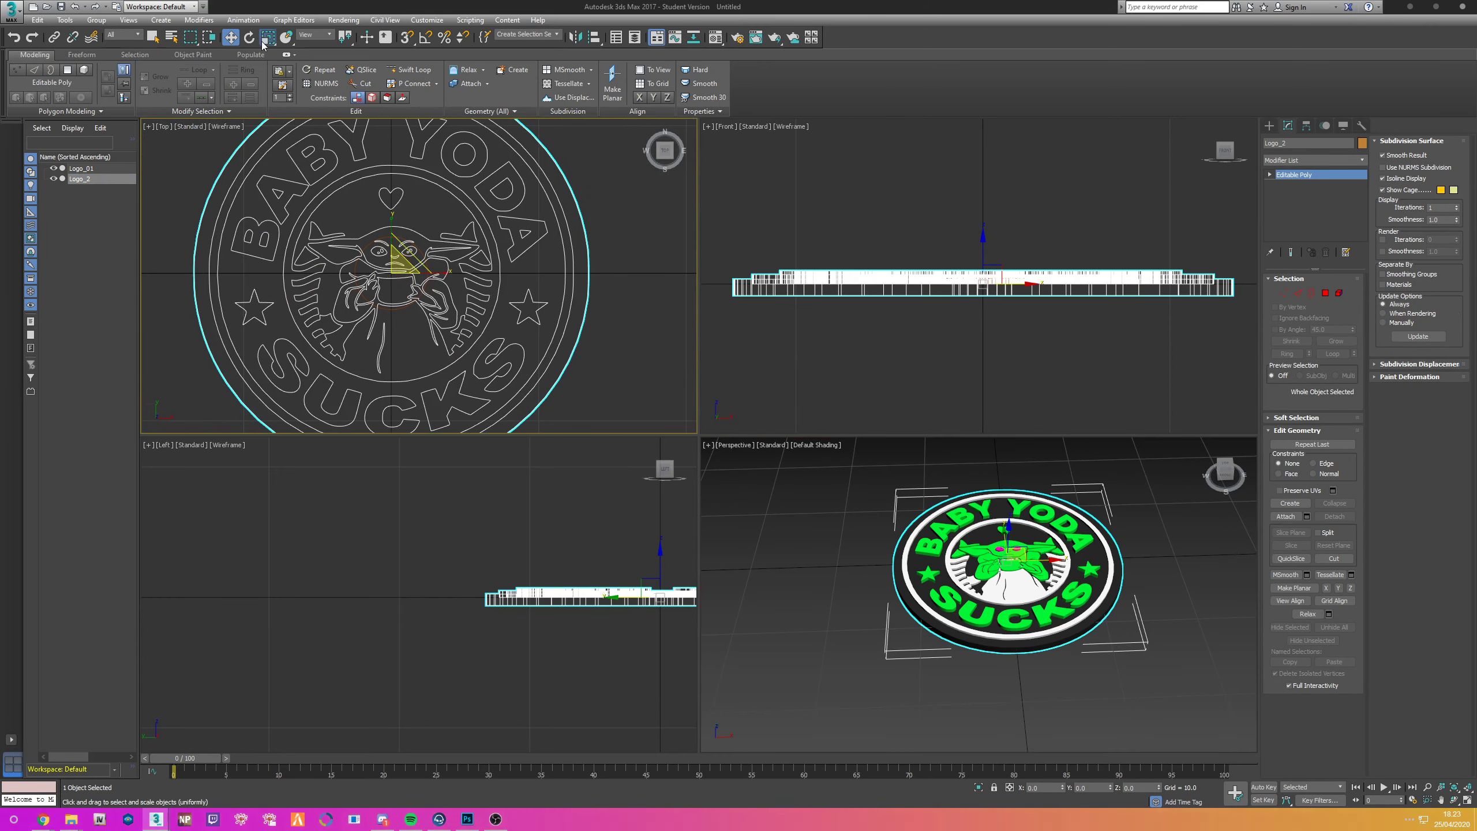
drag(388, 268, 457, 366)
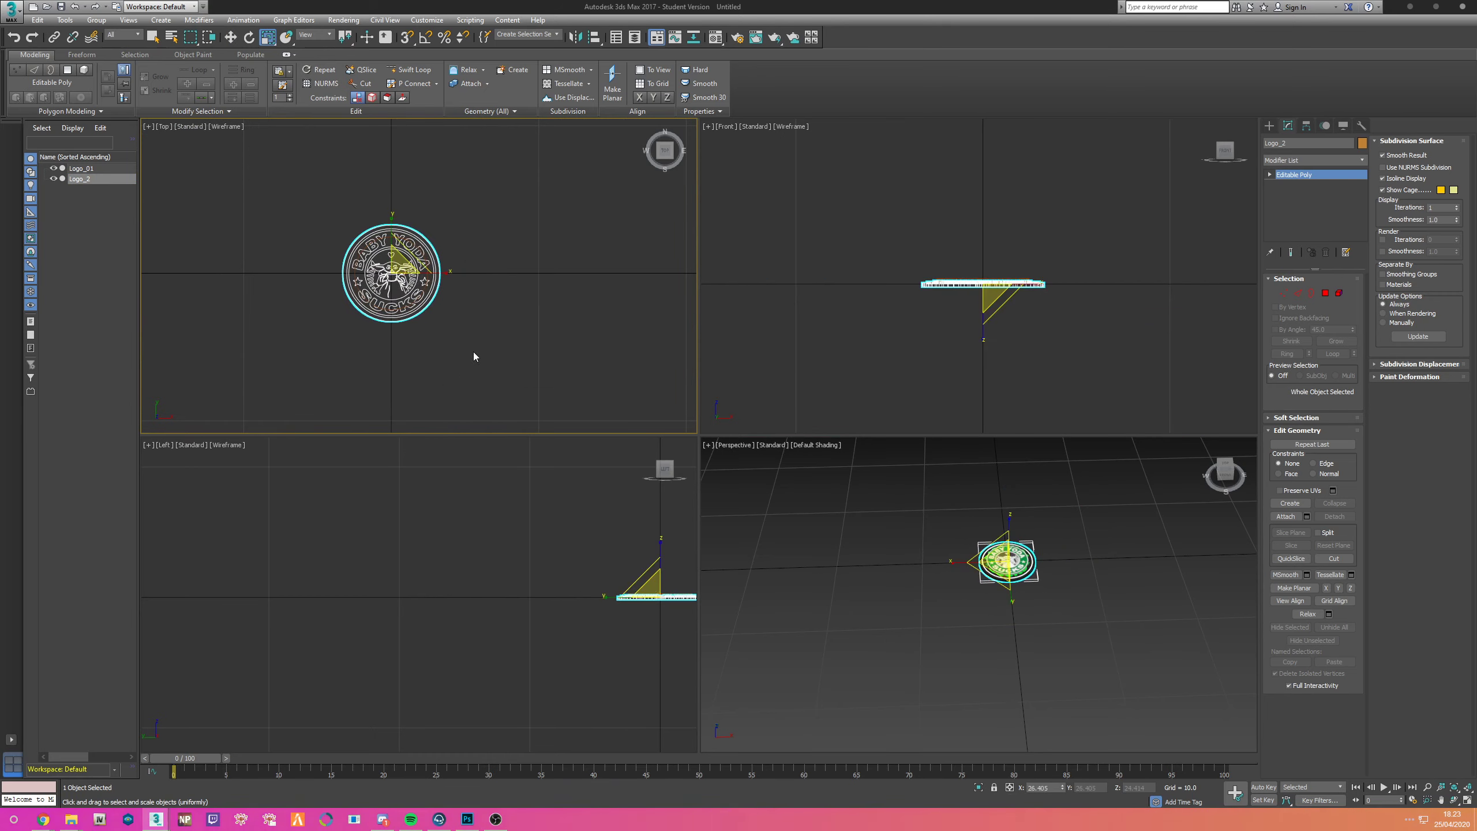
middle_click(967, 535)
key(z)
drag(1032, 609, 1022, 571)
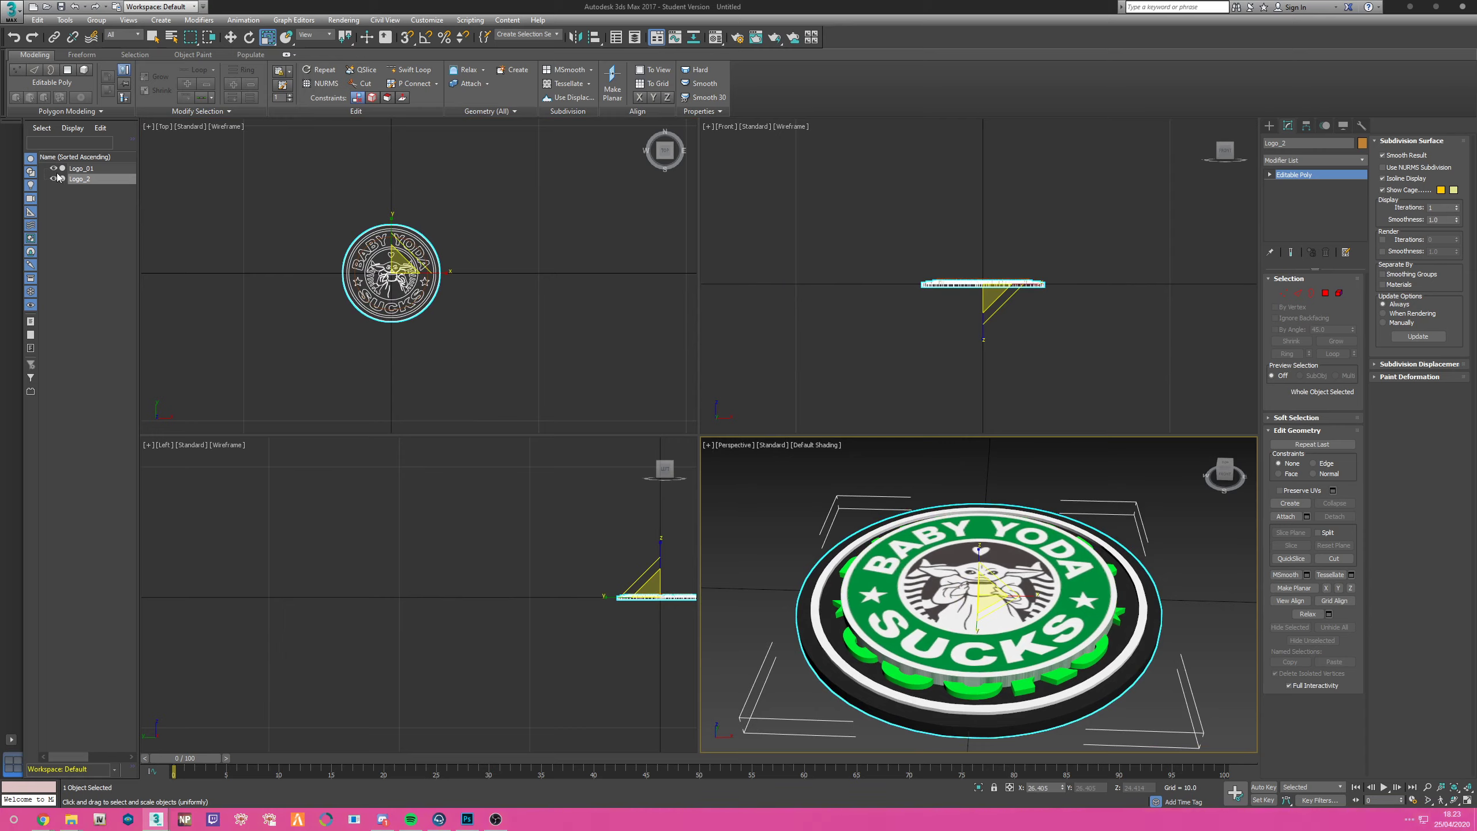
scroll(878, 614, up, 5)
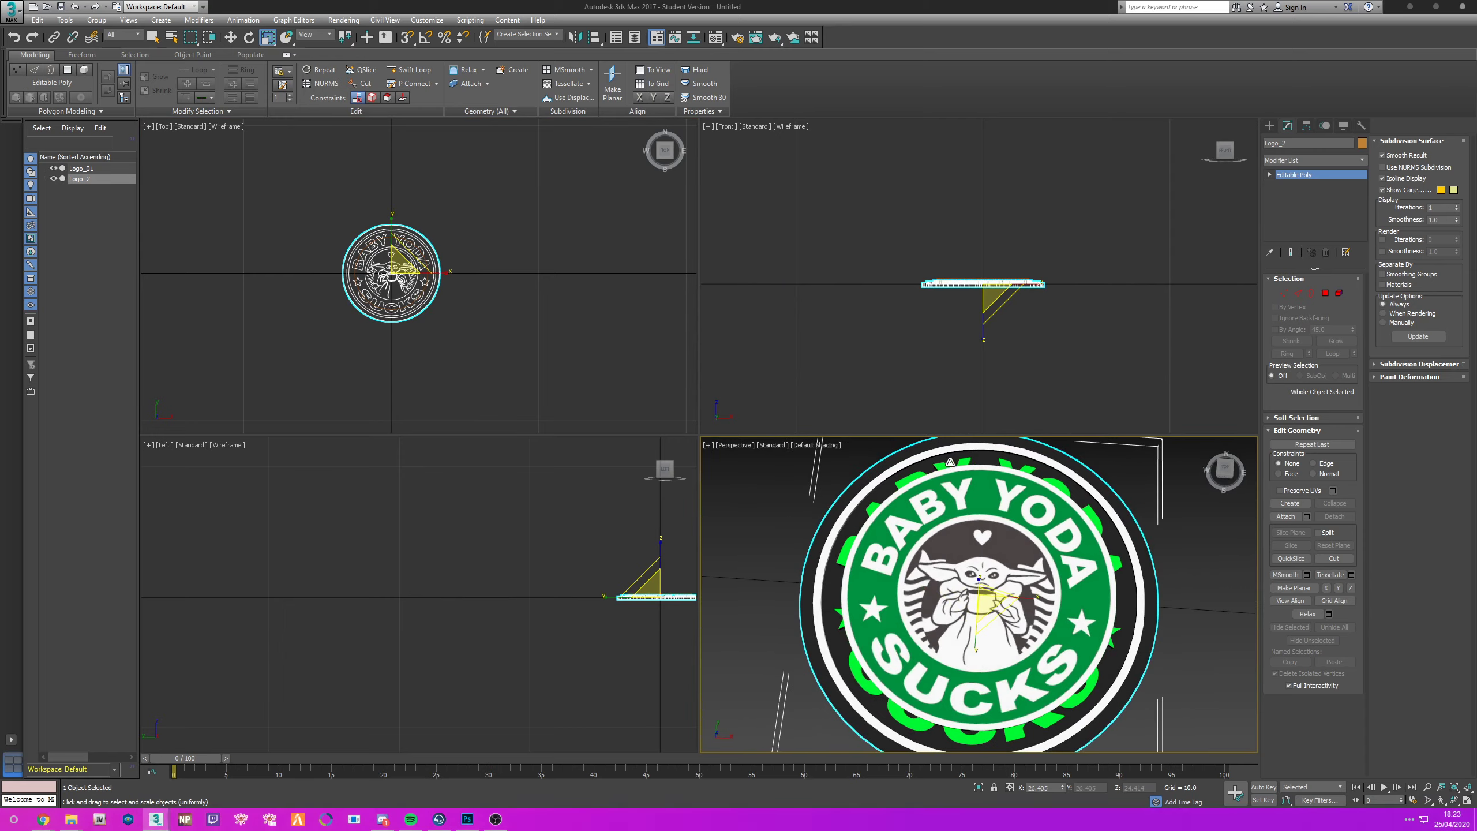
drag(881, 587, 1029, 560)
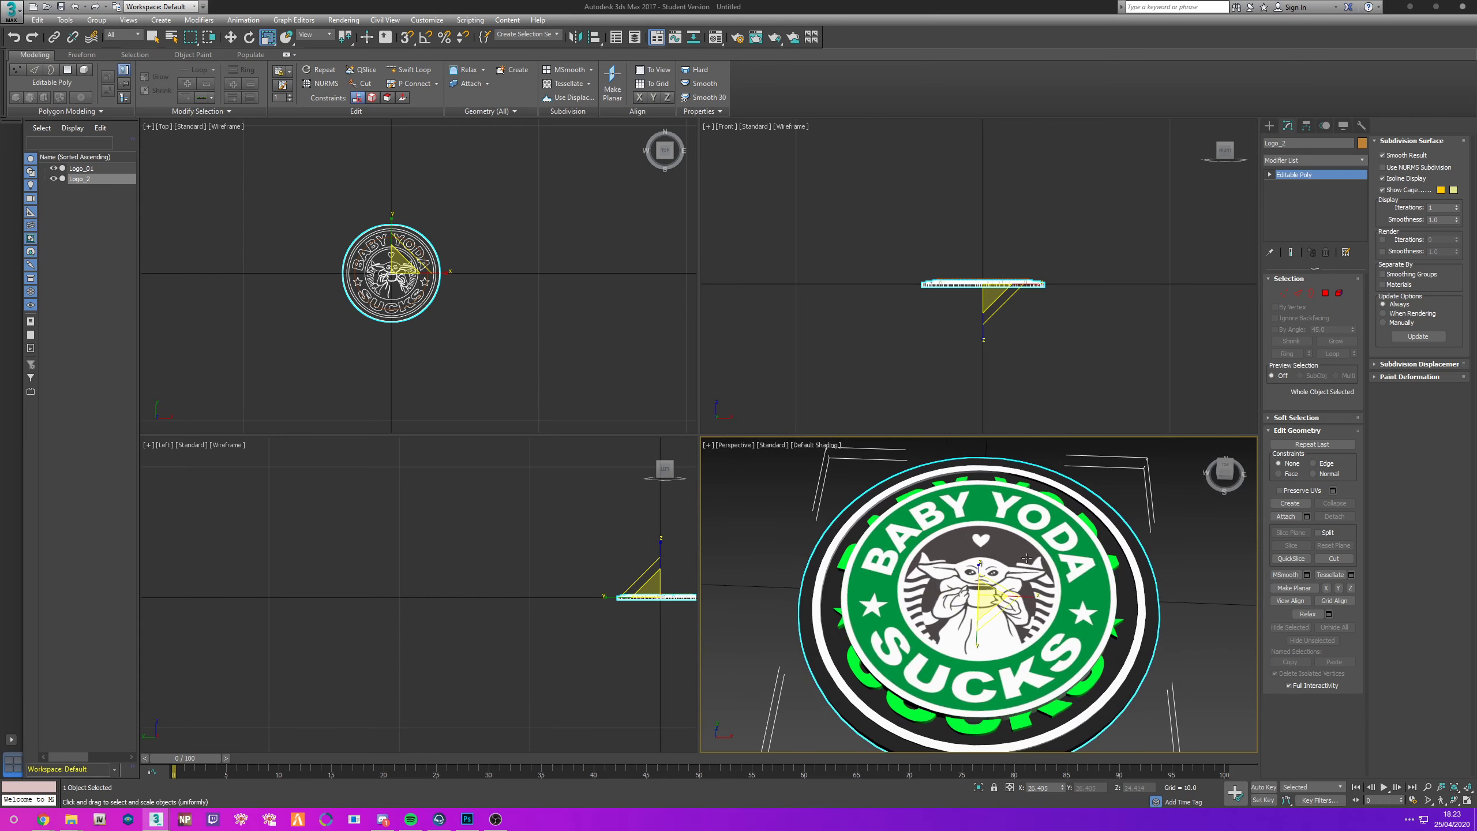
Step: Hide Logo_01 and rename it as Logo_1
click(1028, 561)
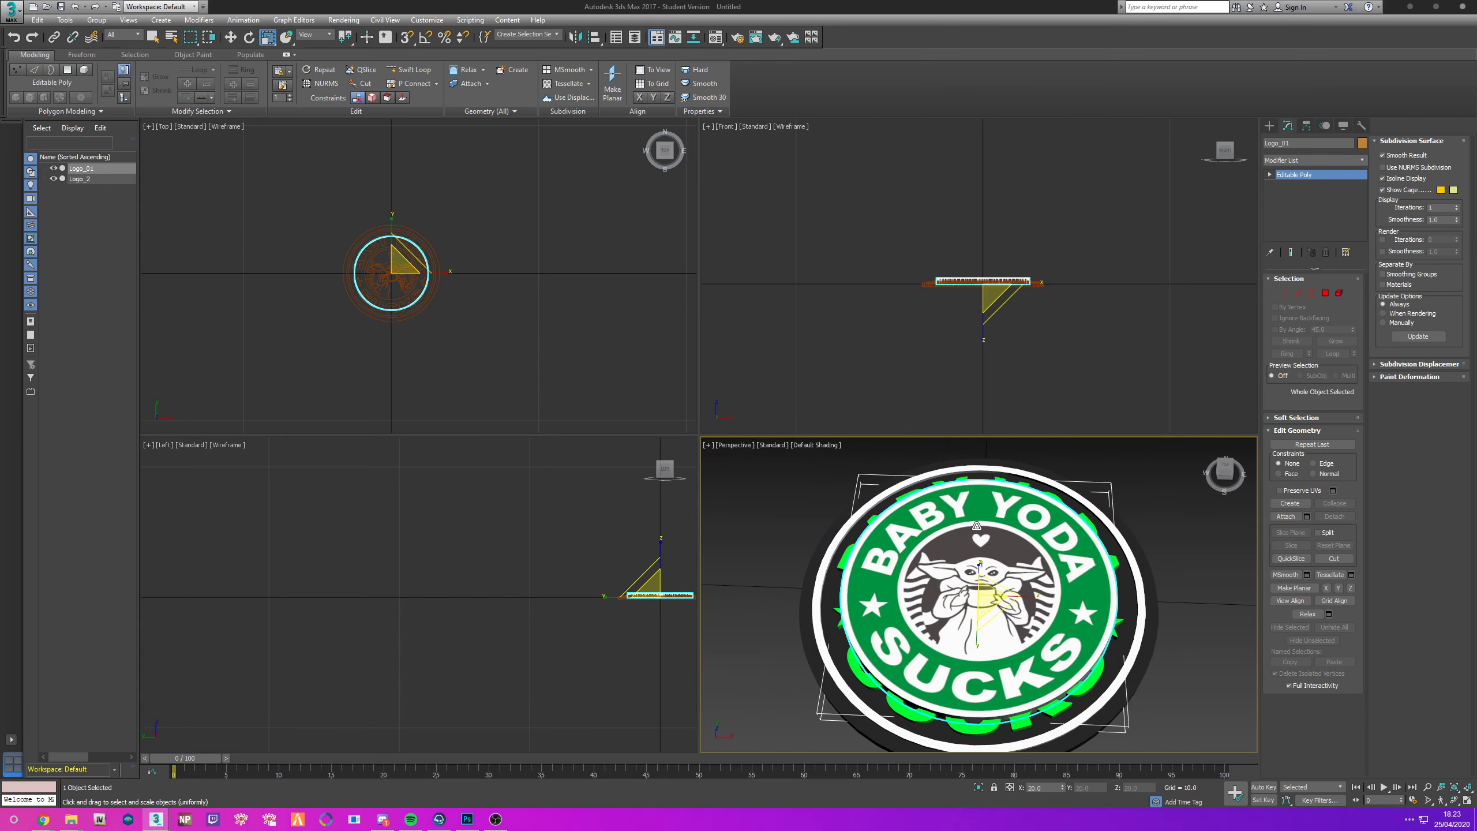
click(54, 168)
click(1324, 145)
key(BackSpace)
text(1)
key(Return)
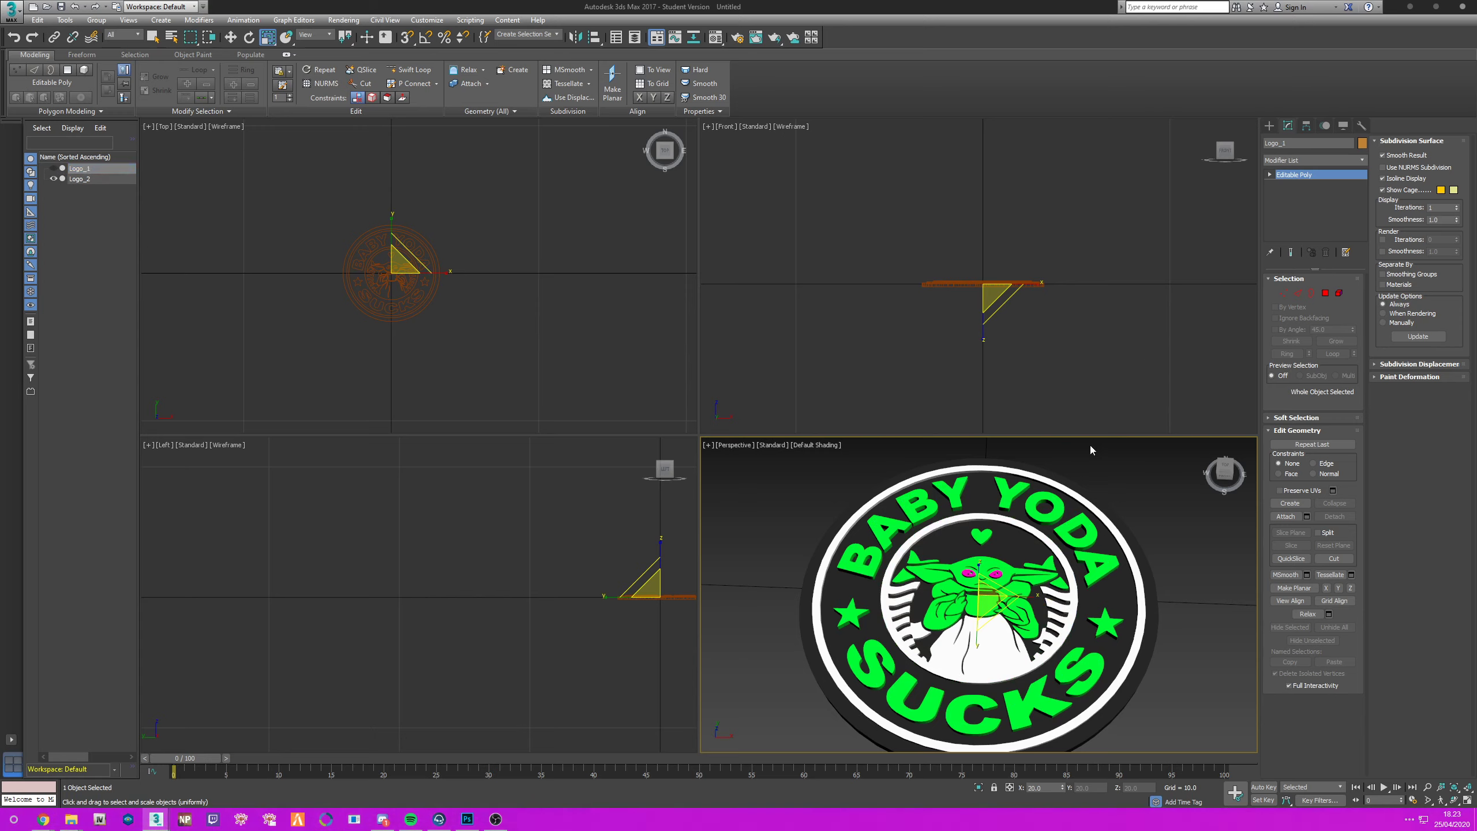
Step: Select Logo_2 and open its materials in the GTA V material editor of Game Indefinite Modding Suite Evo
click(1158, 457)
drag(1088, 494, 1075, 512)
scroll(1075, 512, down, 1)
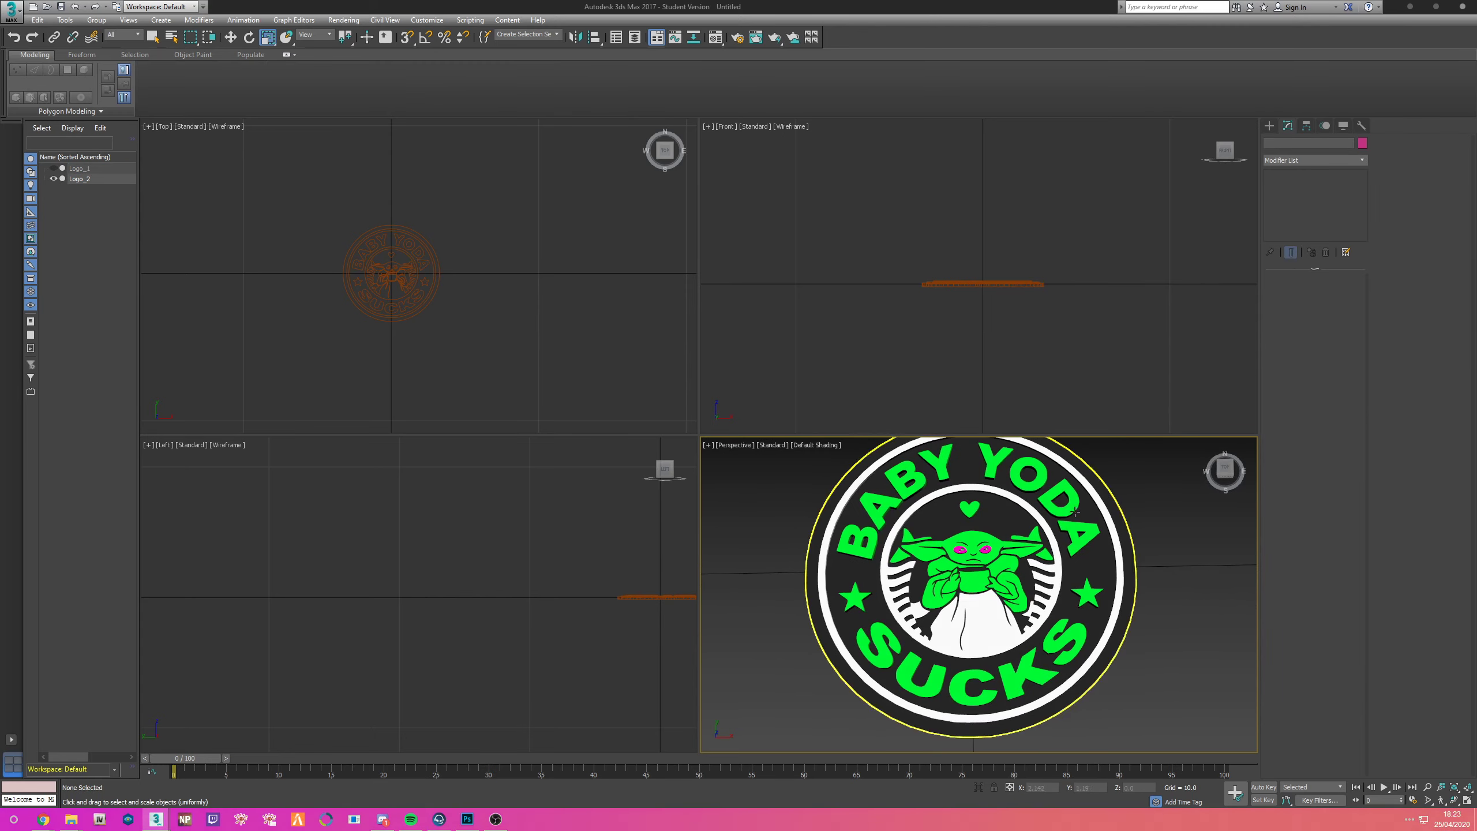
click(1066, 517)
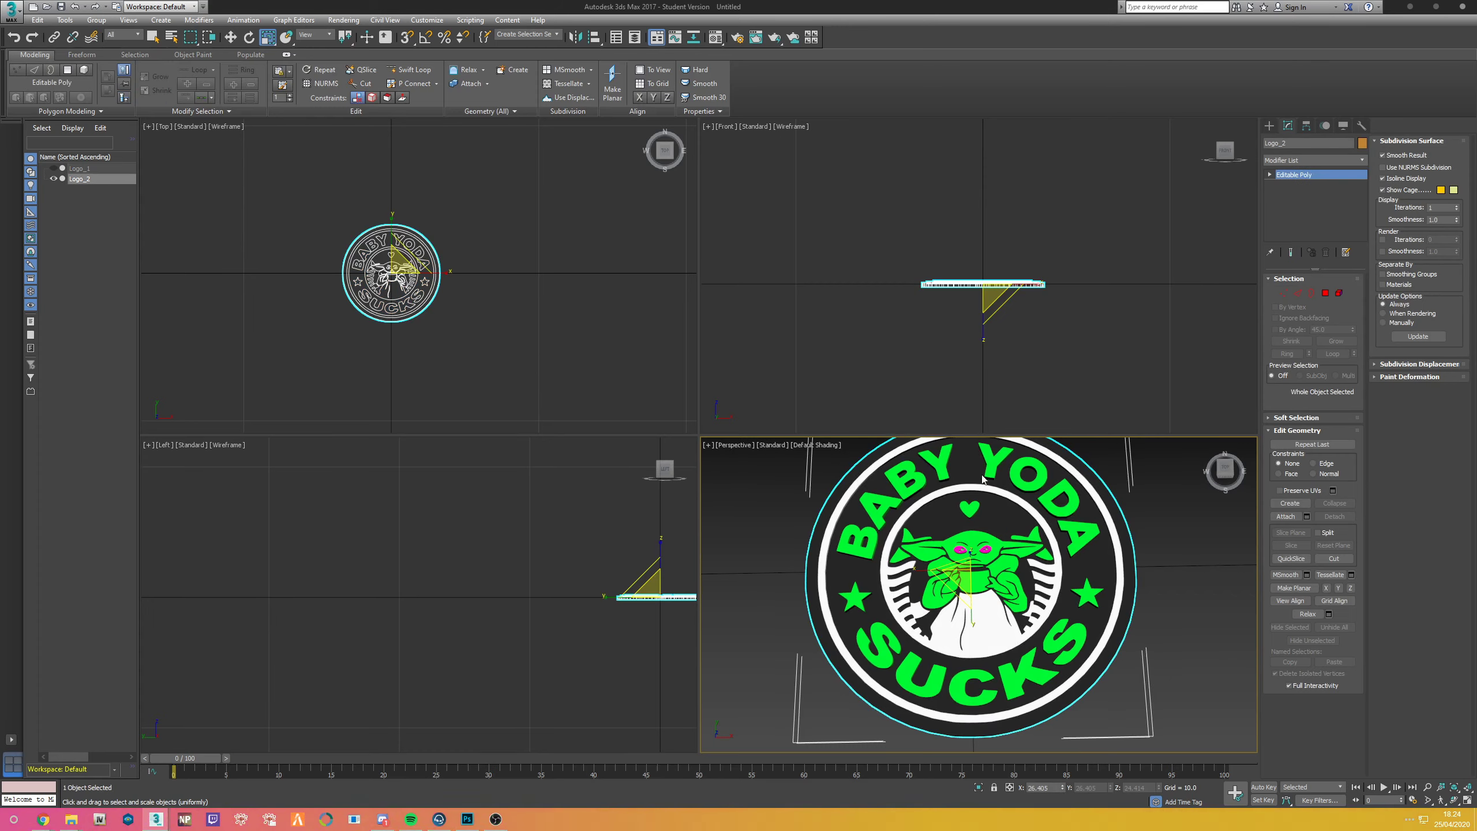
mouse_move(156, 818)
click(217, 768)
click(251, 467)
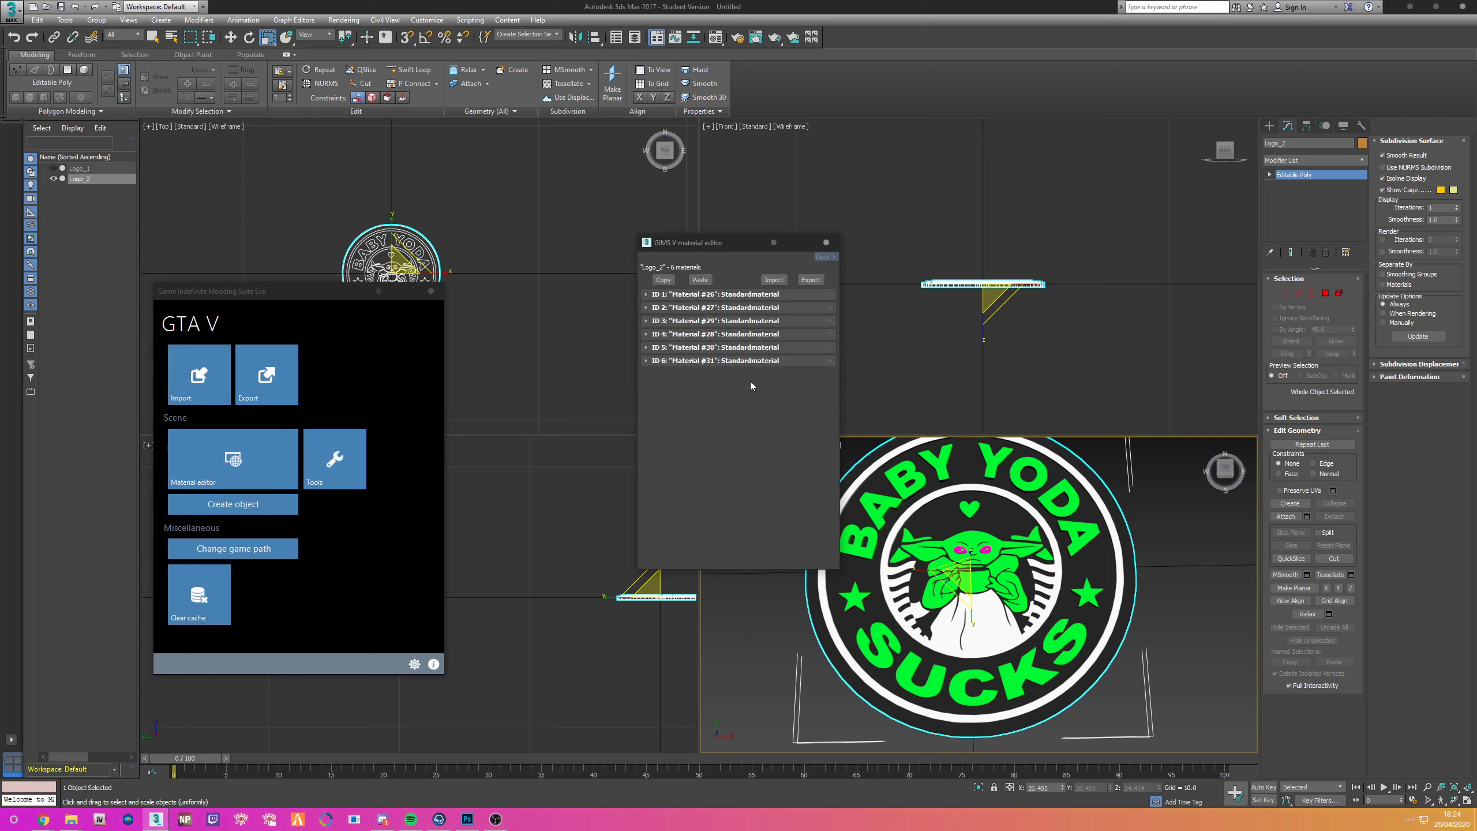
Step: Examine each of Logo_2's material entries, ID 1 to ID 6, in the GIMS V material editor
click(735, 297)
click(736, 297)
click(731, 308)
click(731, 308)
click(729, 323)
click(728, 324)
click(728, 336)
click(728, 336)
click(731, 349)
click(730, 350)
click(729, 364)
click(730, 361)
click(692, 322)
click(694, 322)
click(697, 322)
click(696, 322)
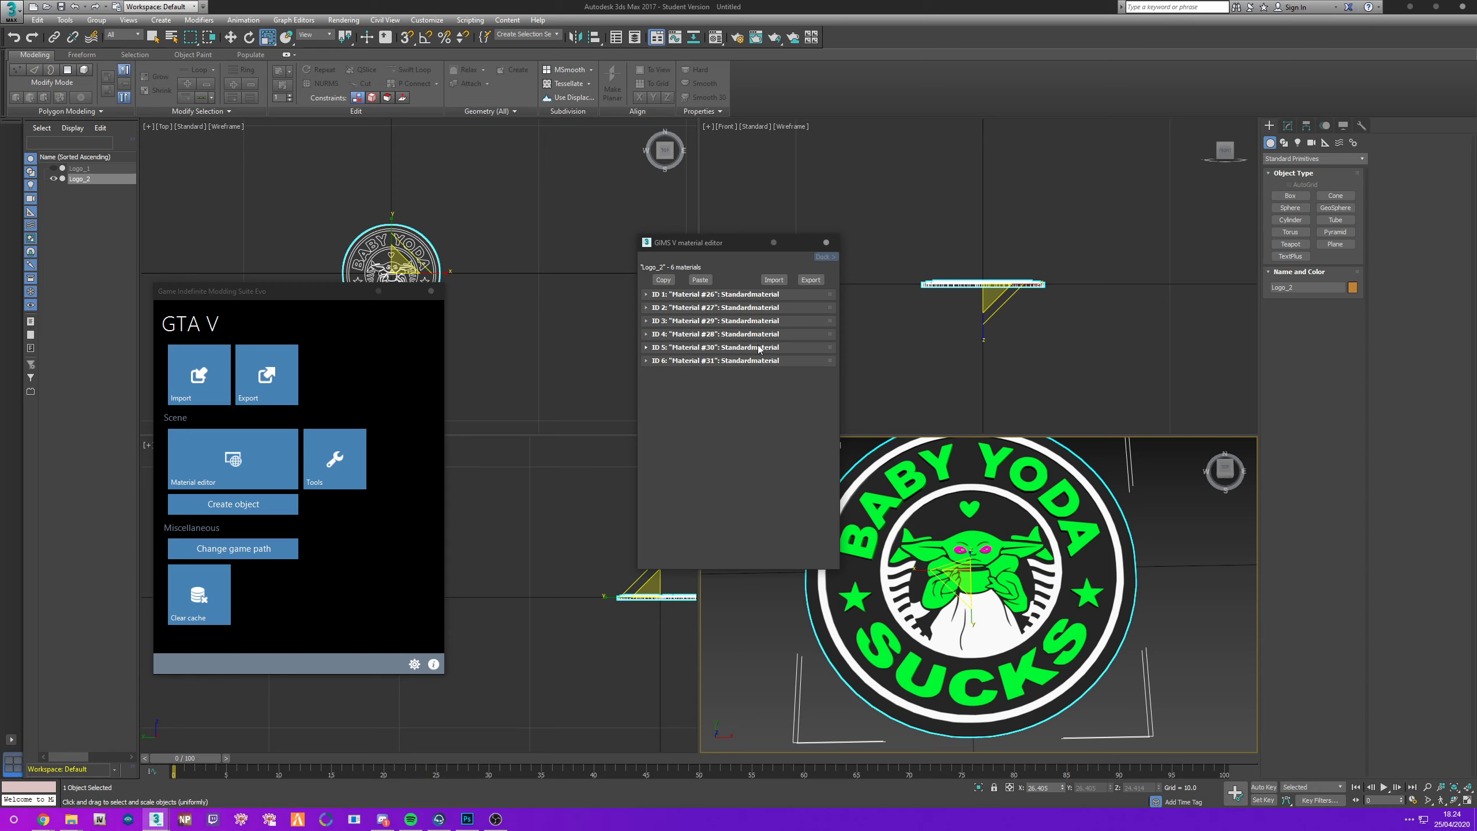
Step: Move the material editor clear of the logo and convert Logo_2's materials to game type with the GIMS tools
drag(710, 258, 543, 313)
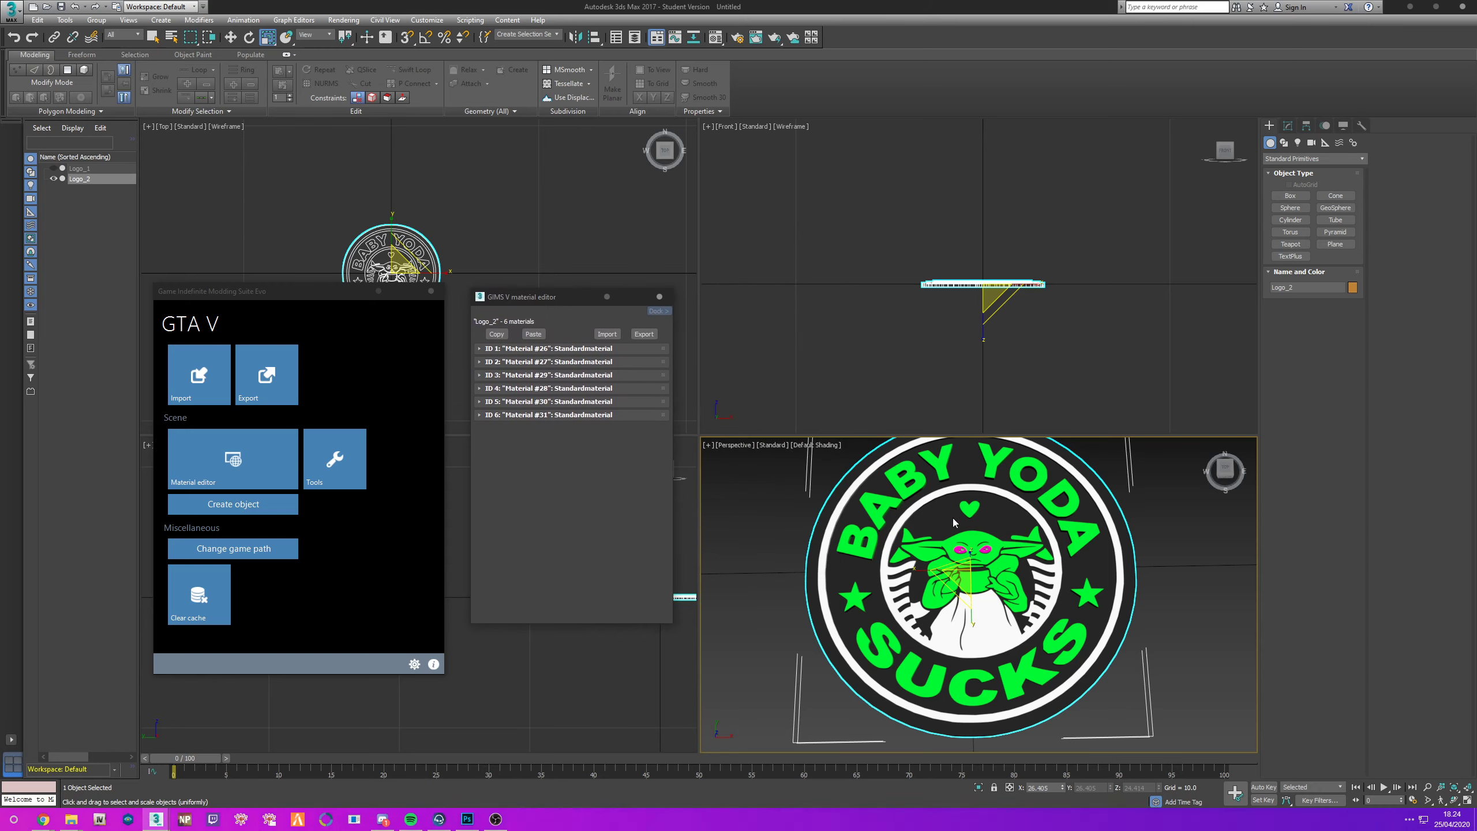
drag(855, 504, 884, 495)
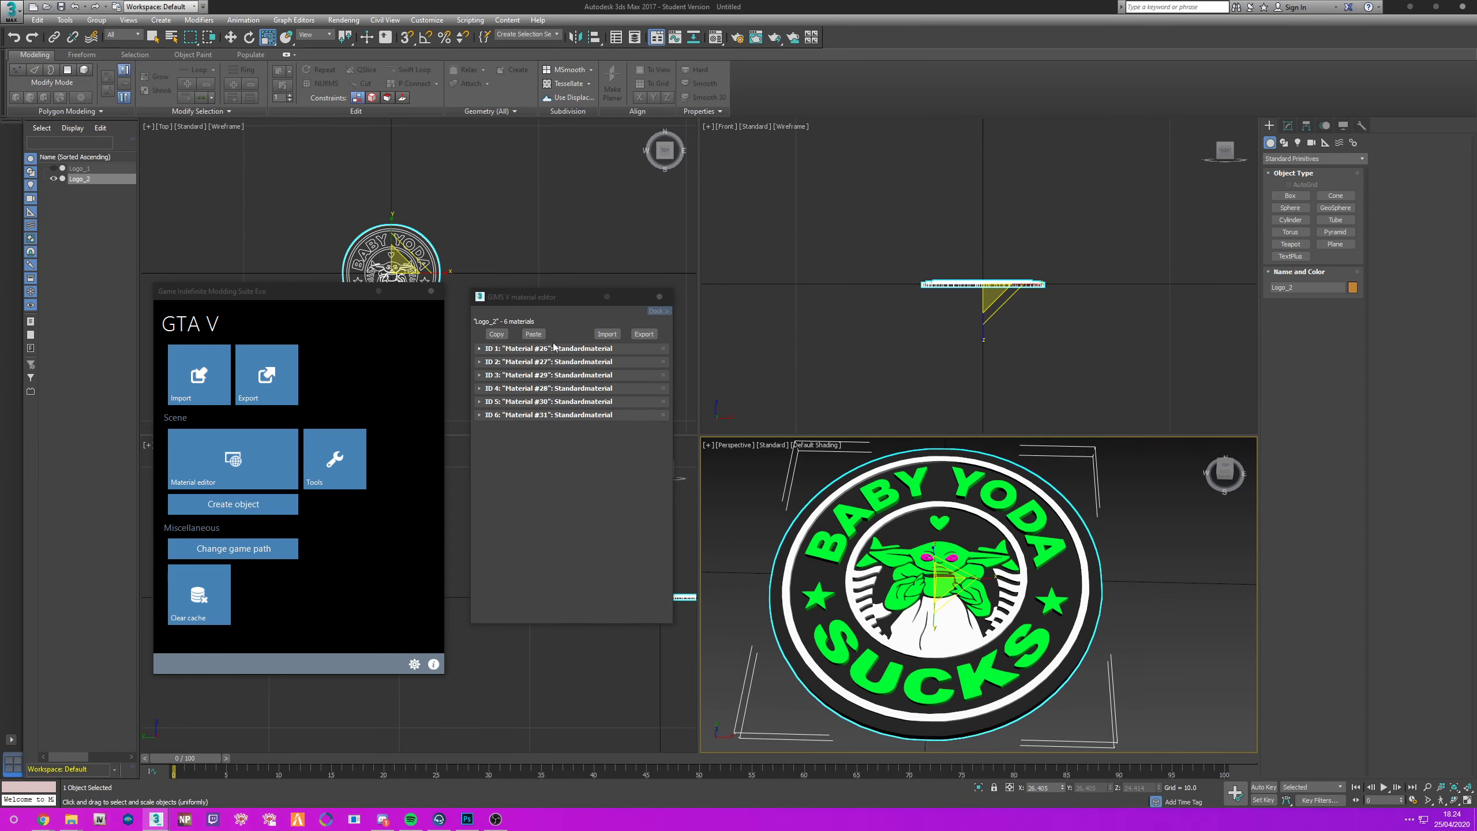
click(337, 471)
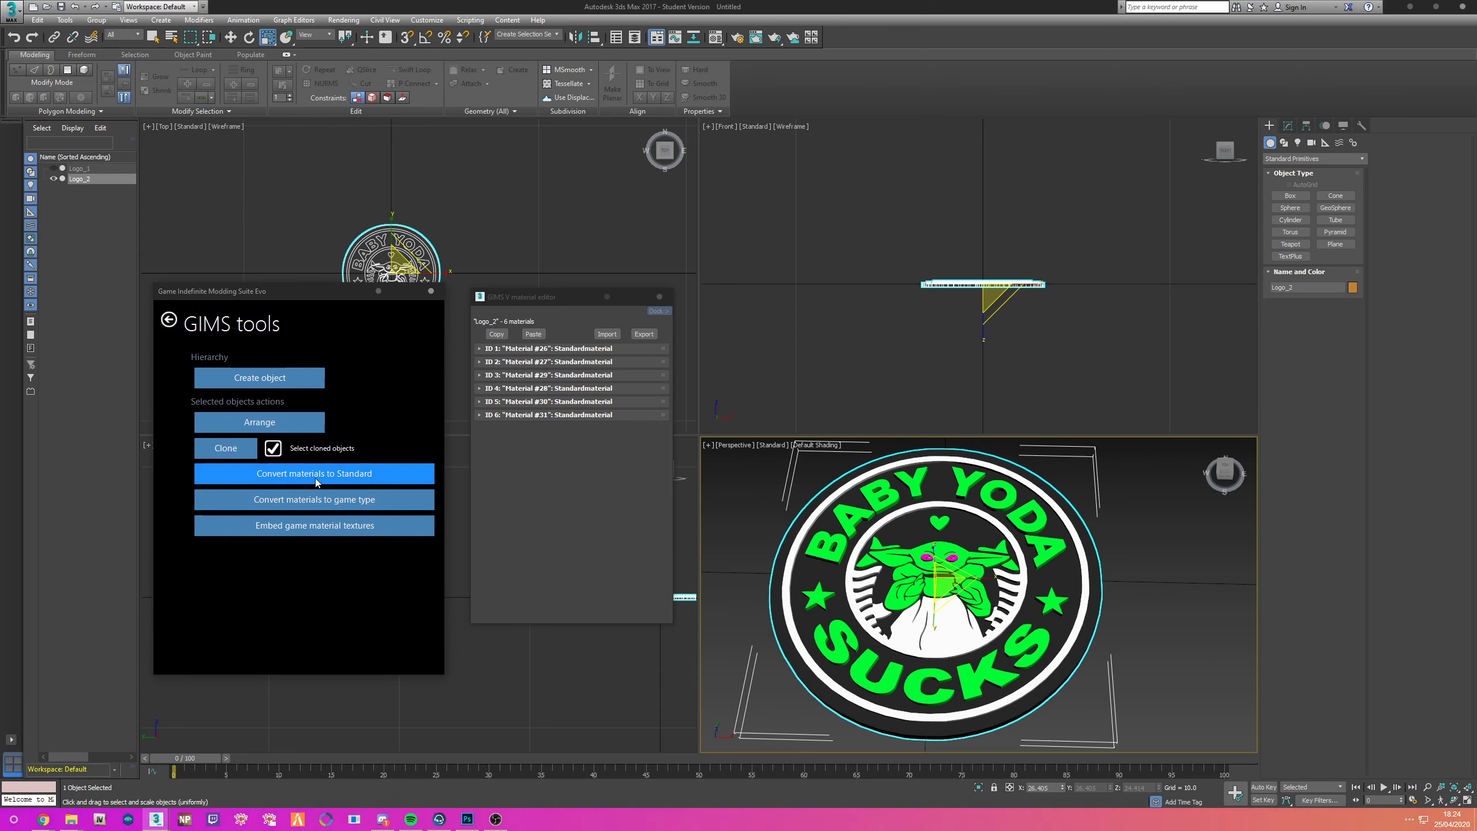
click(339, 502)
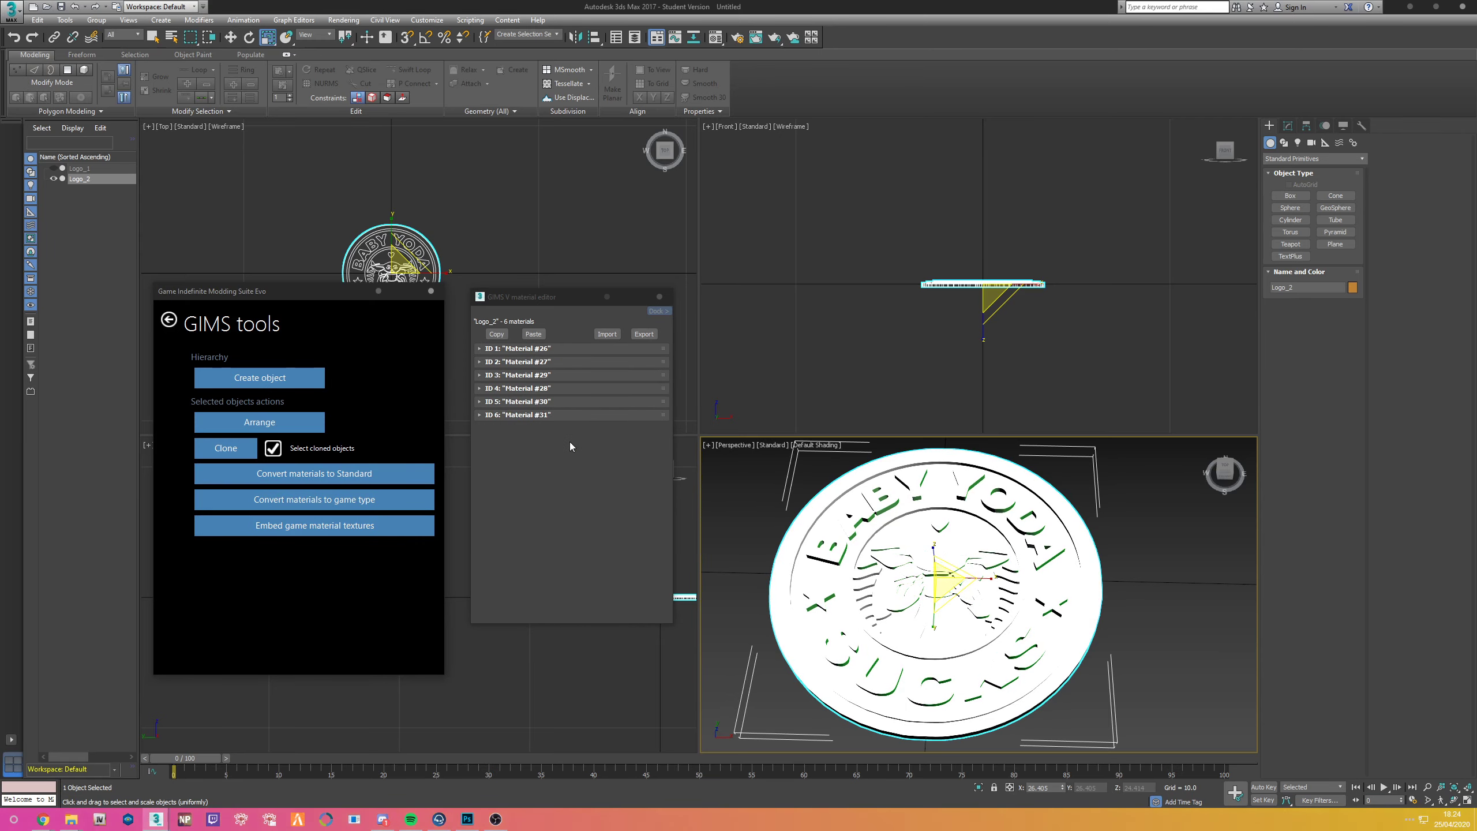
Step: Give Logo_2's material ID 1 the Emissive shader with the emissive parameter set in its model settings
click(501, 349)
click(536, 388)
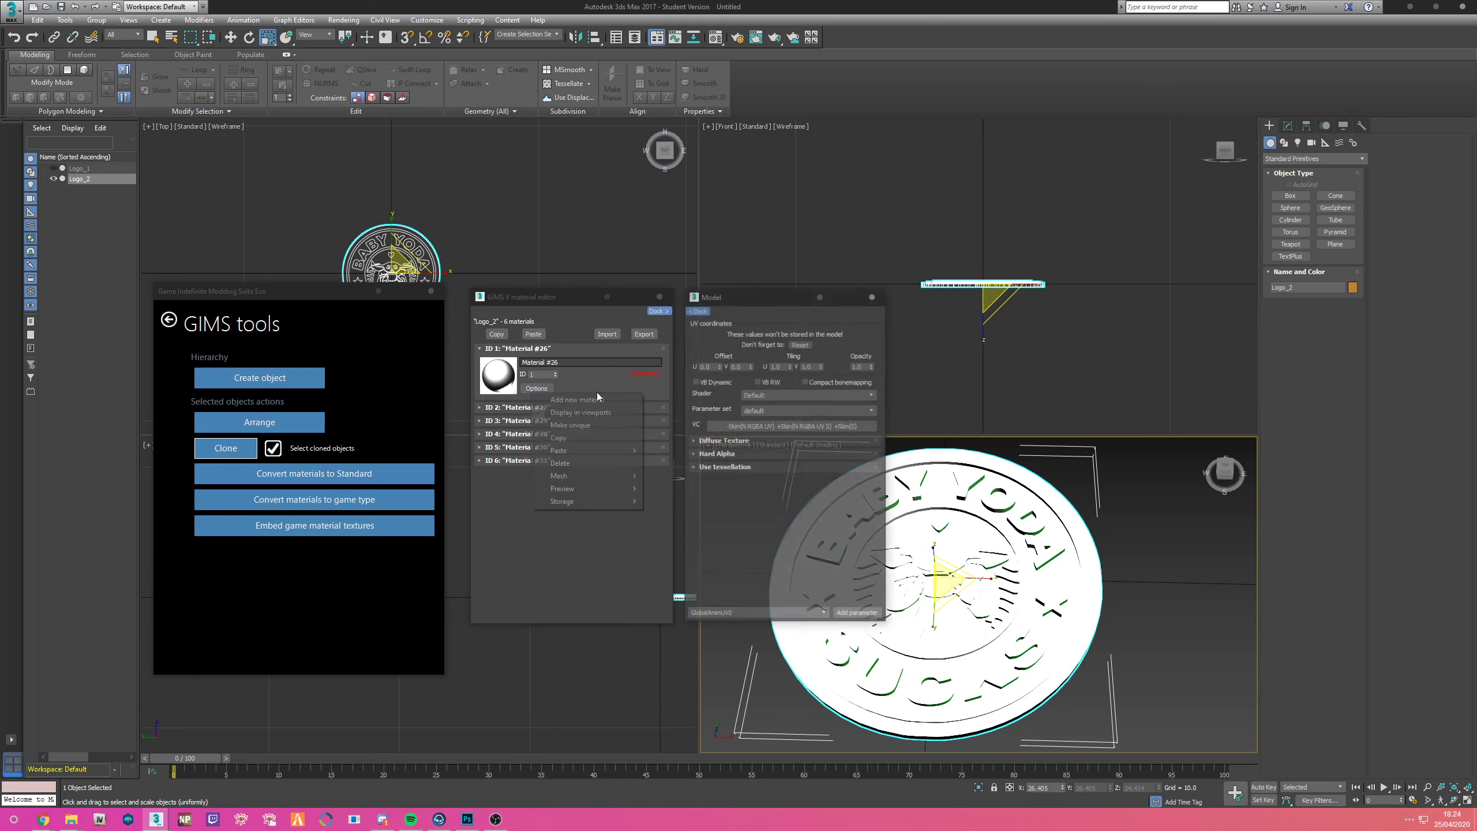
click(718, 397)
click(785, 396)
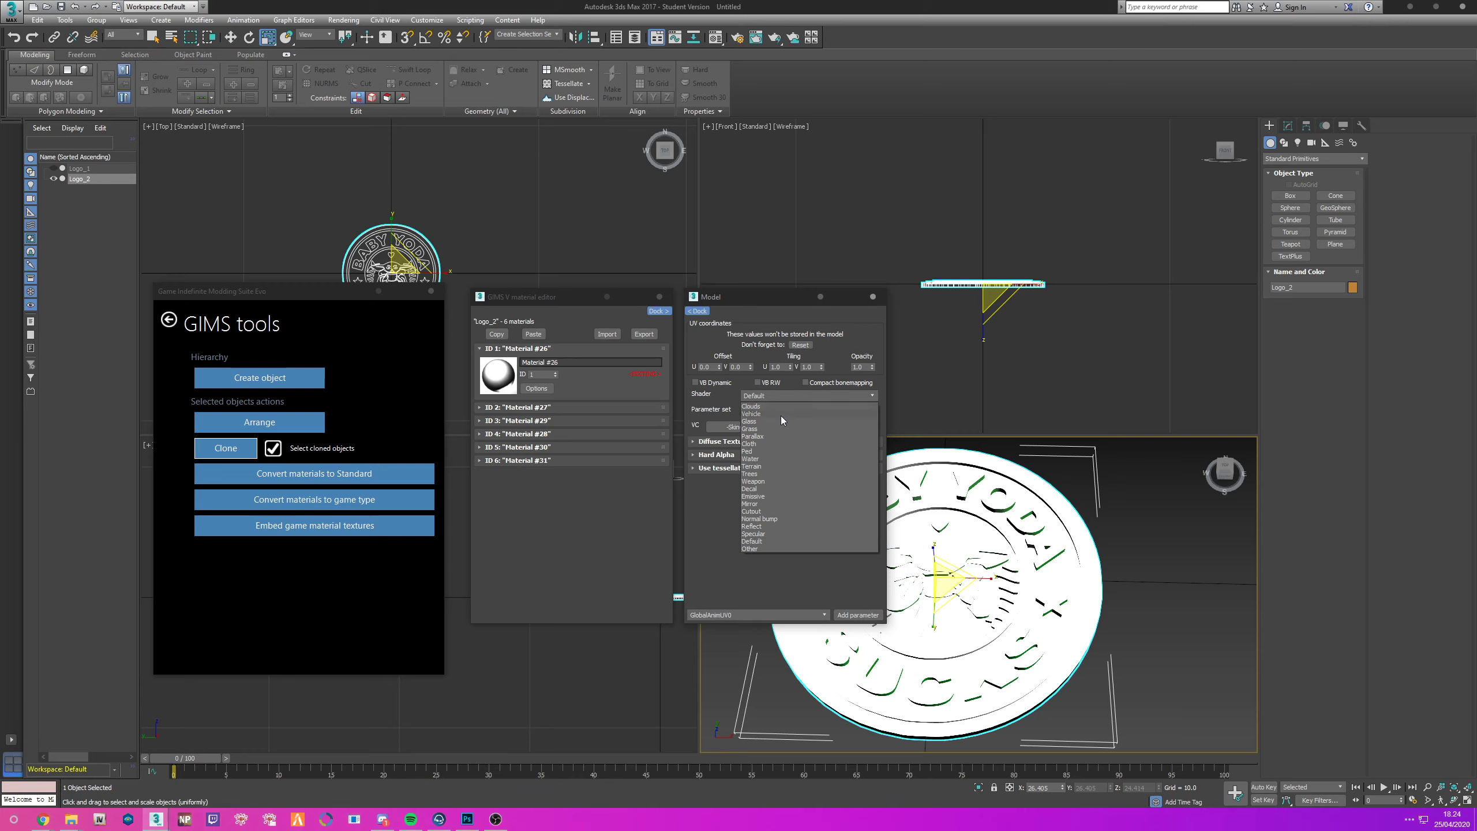
click(765, 479)
click(779, 412)
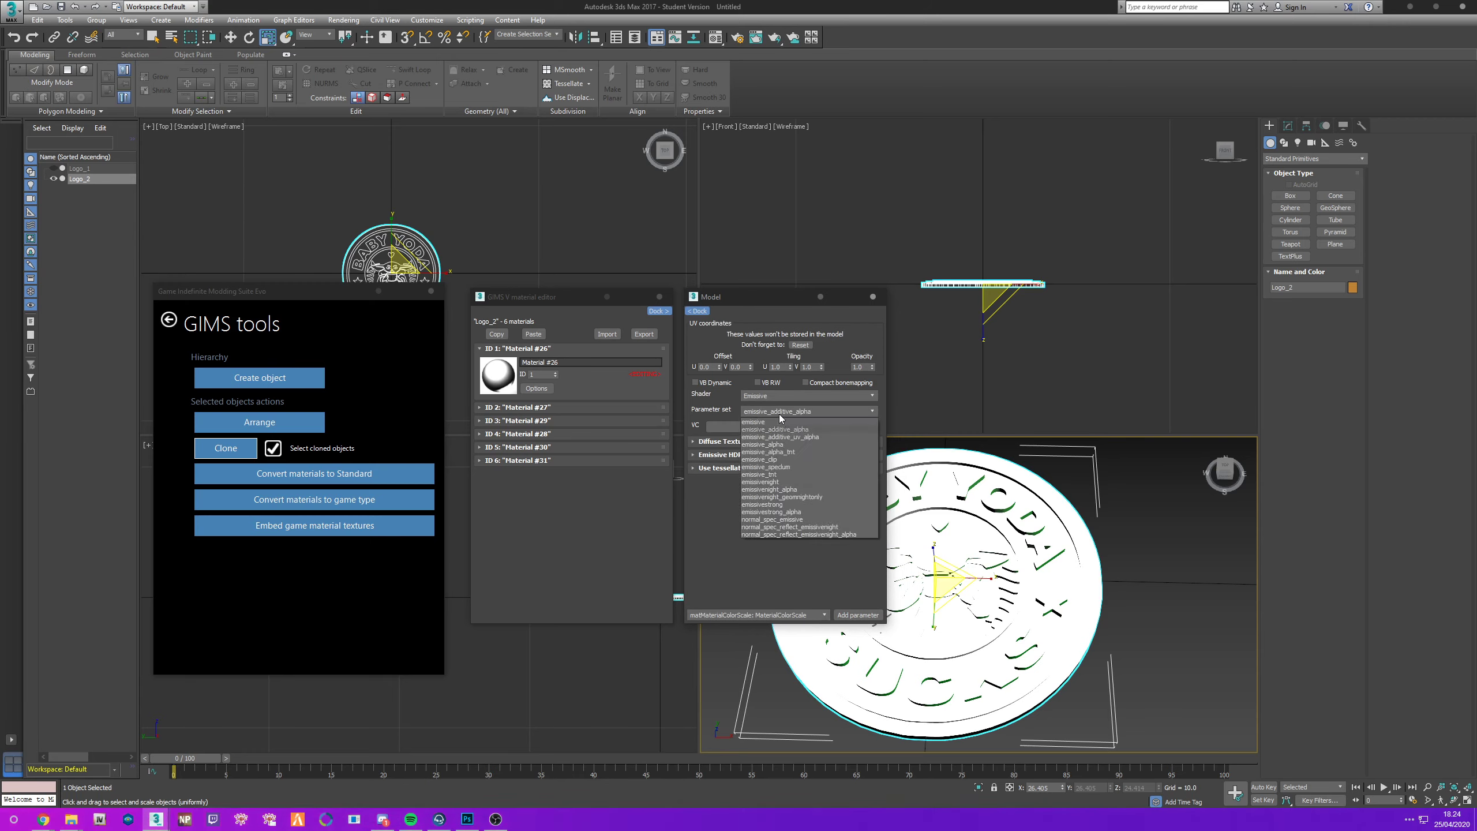
click(758, 421)
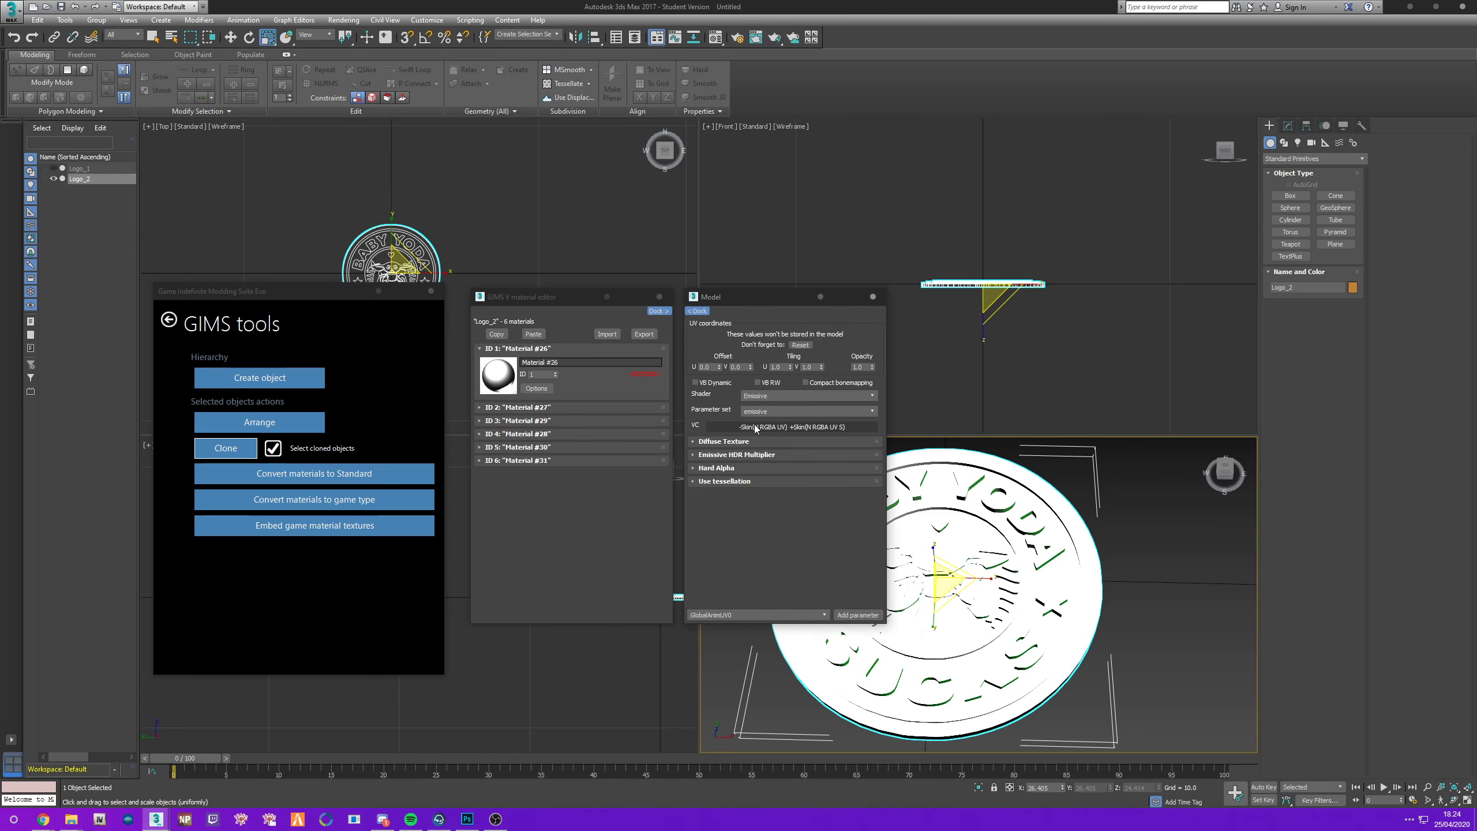
Step: Set the Emissive HDR Multiplier of material ID 1 to 10
click(742, 455)
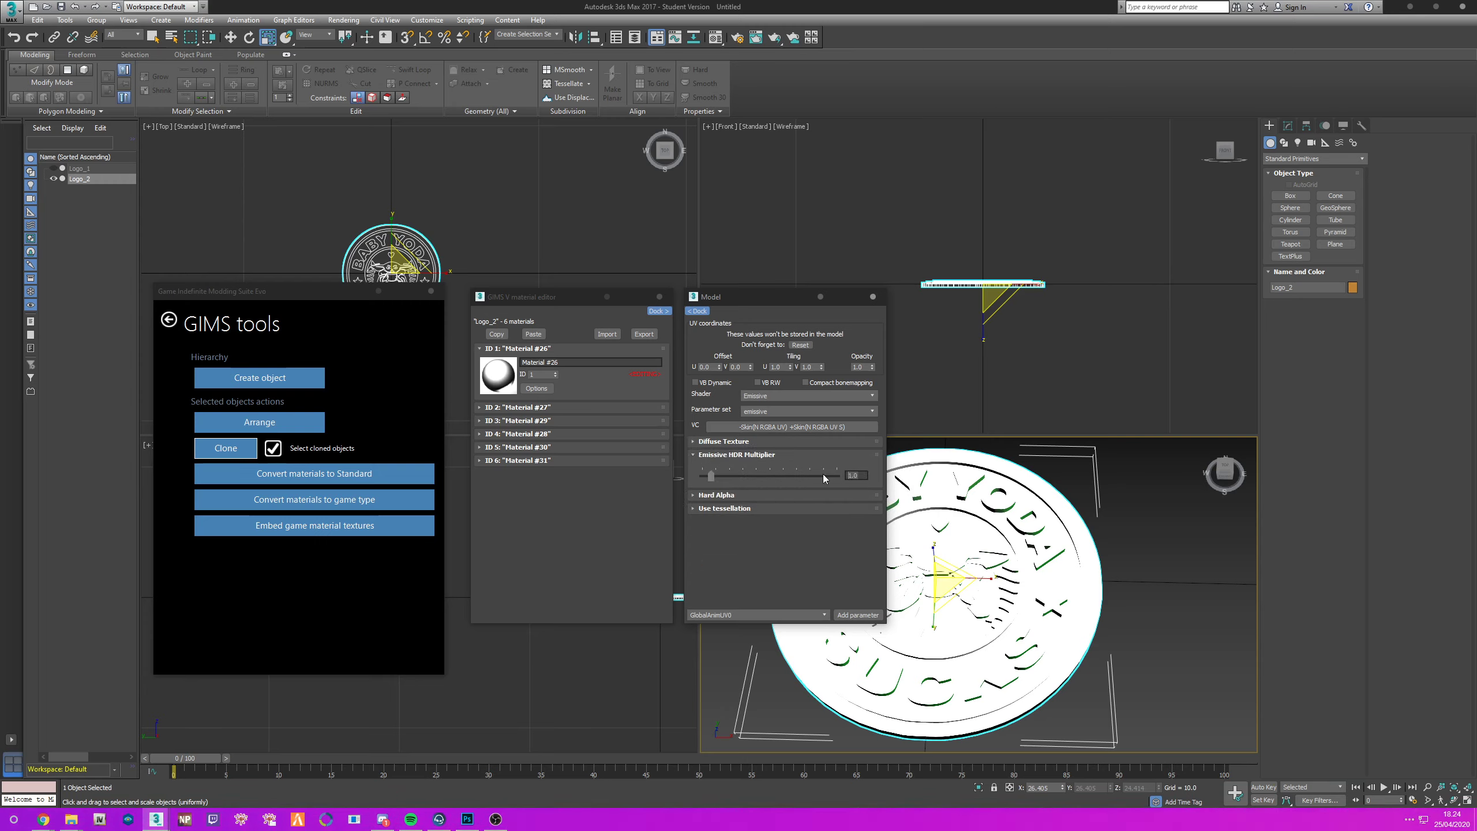
text(16)
key(BackSpace)
text(0)
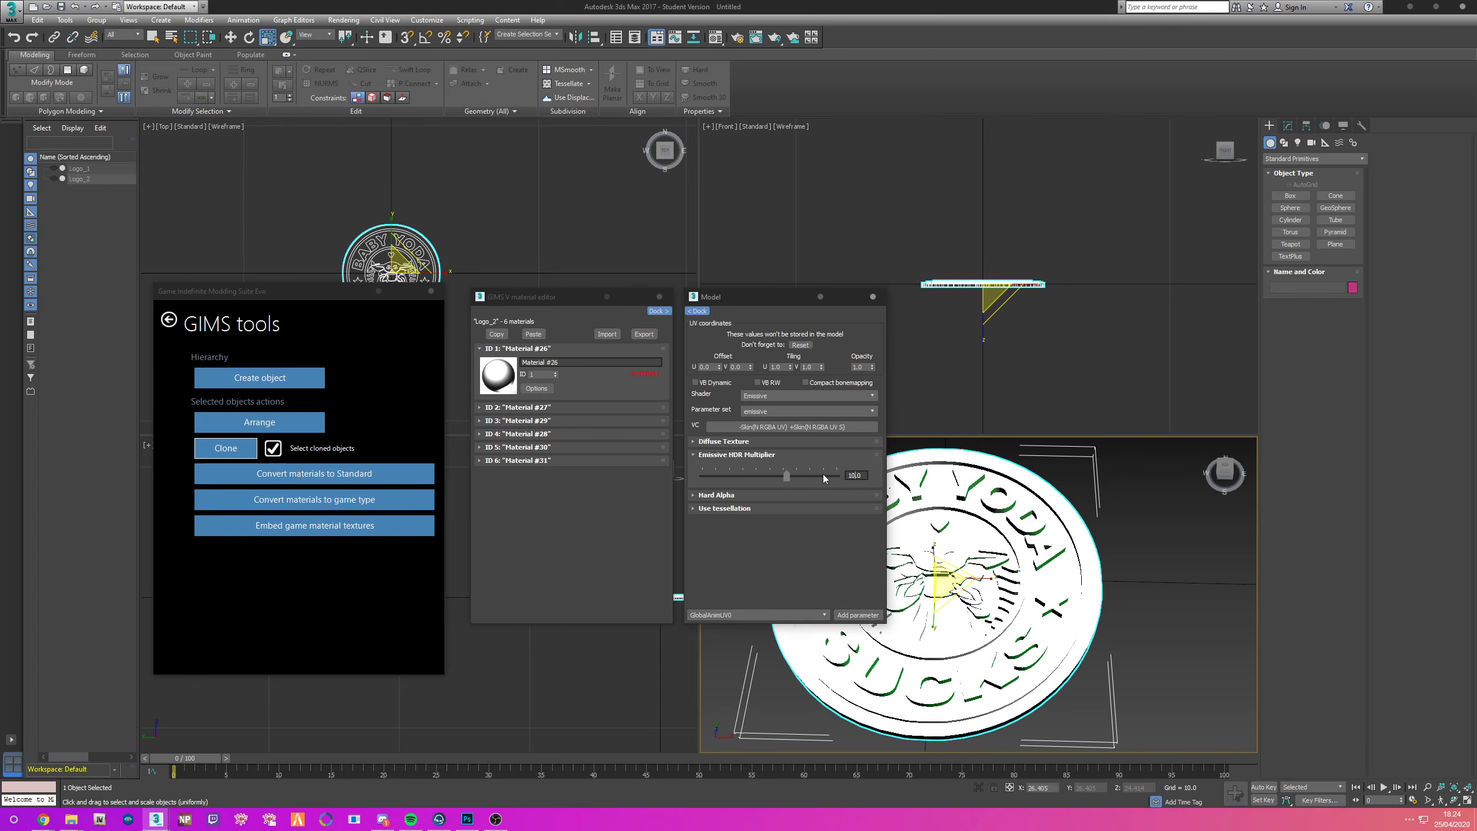
key(Return)
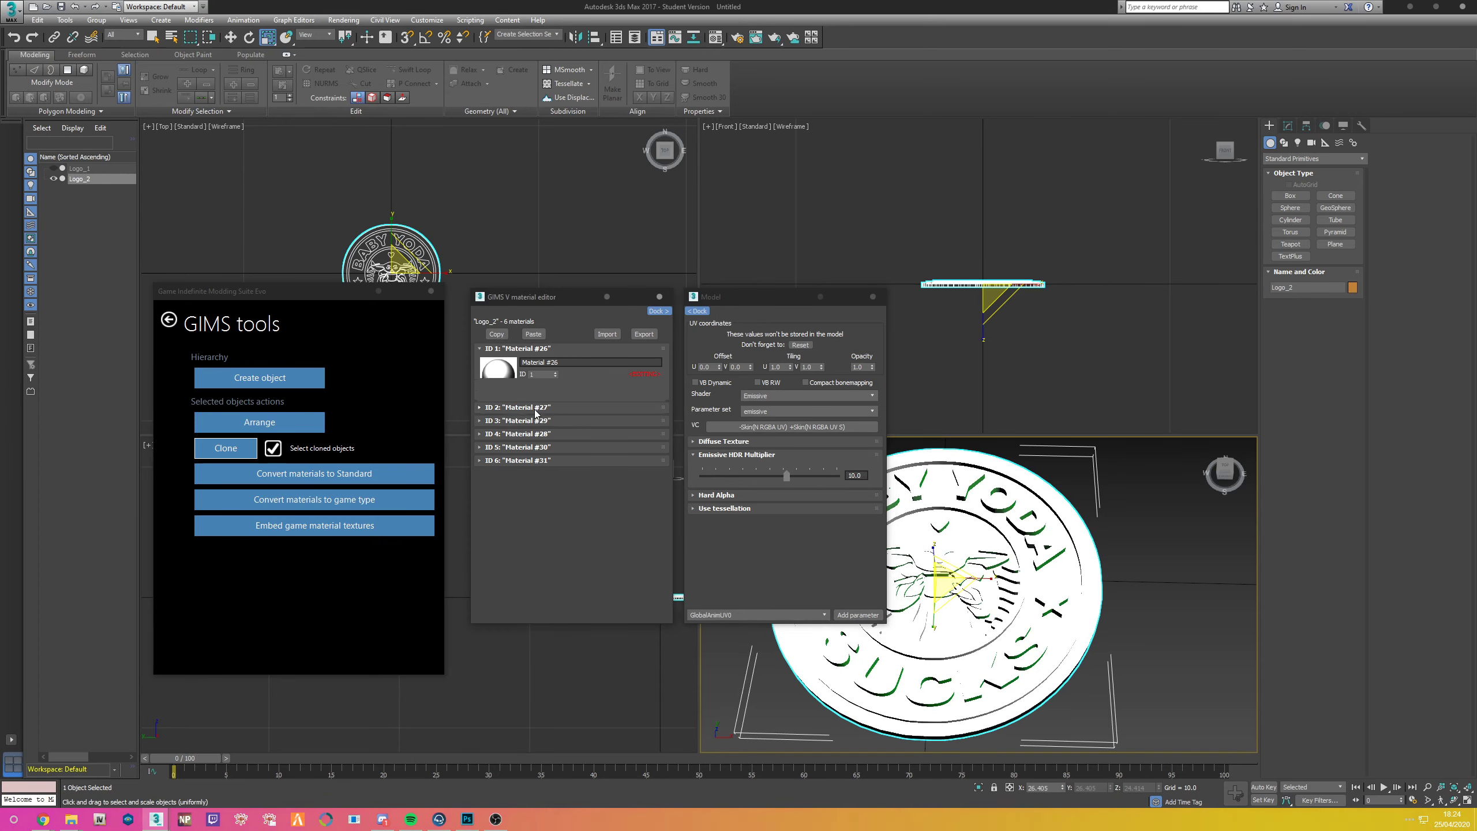
Step: Give Logo_2's material ID 2 the Emissive shader with the emissive parameter set
click(518, 408)
click(538, 447)
click(753, 396)
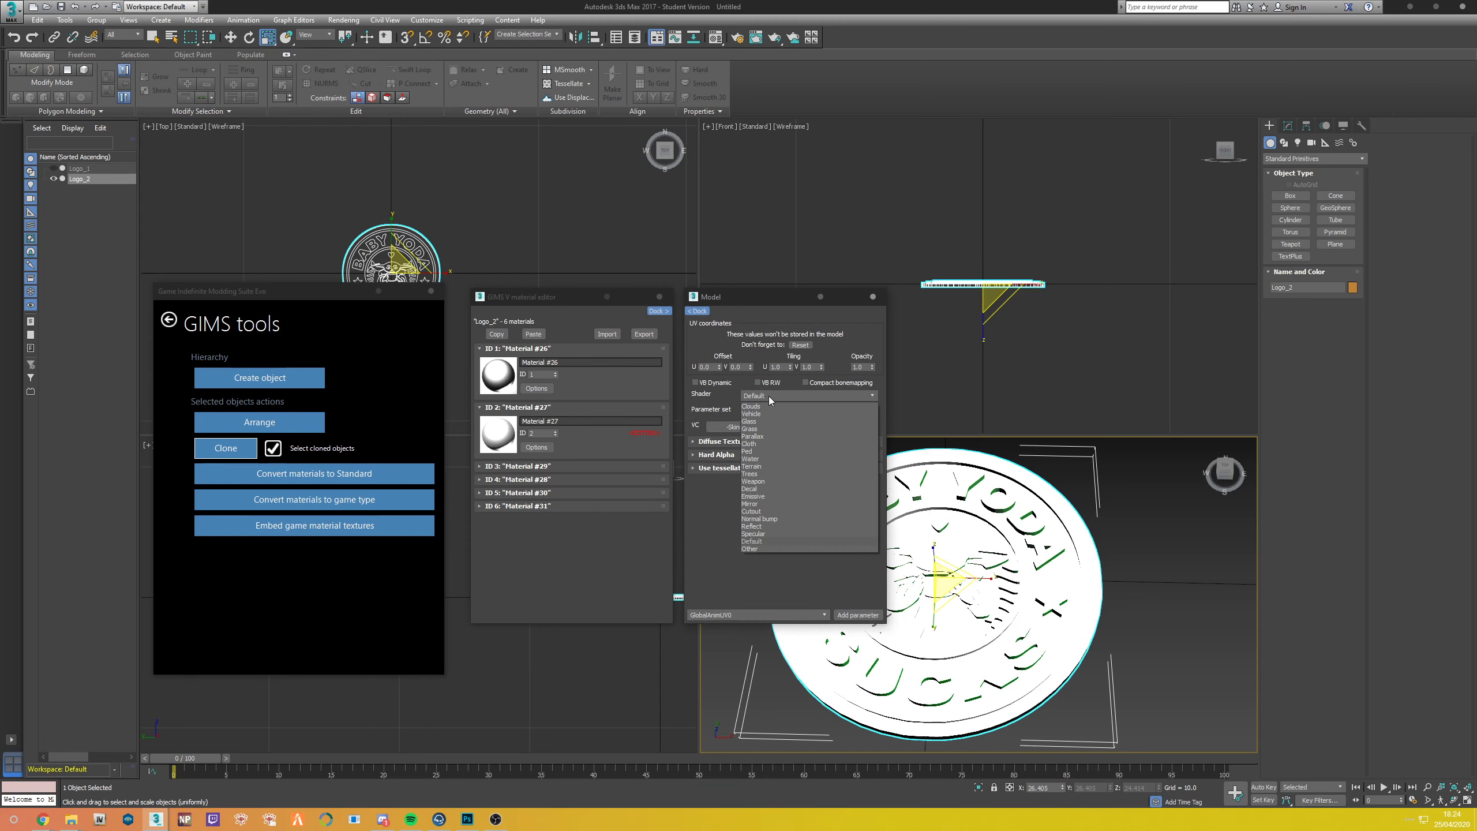
click(753, 496)
click(809, 411)
click(756, 421)
Step: Set the Emissive HDR Multiplier of material ID 2 to 10
click(764, 457)
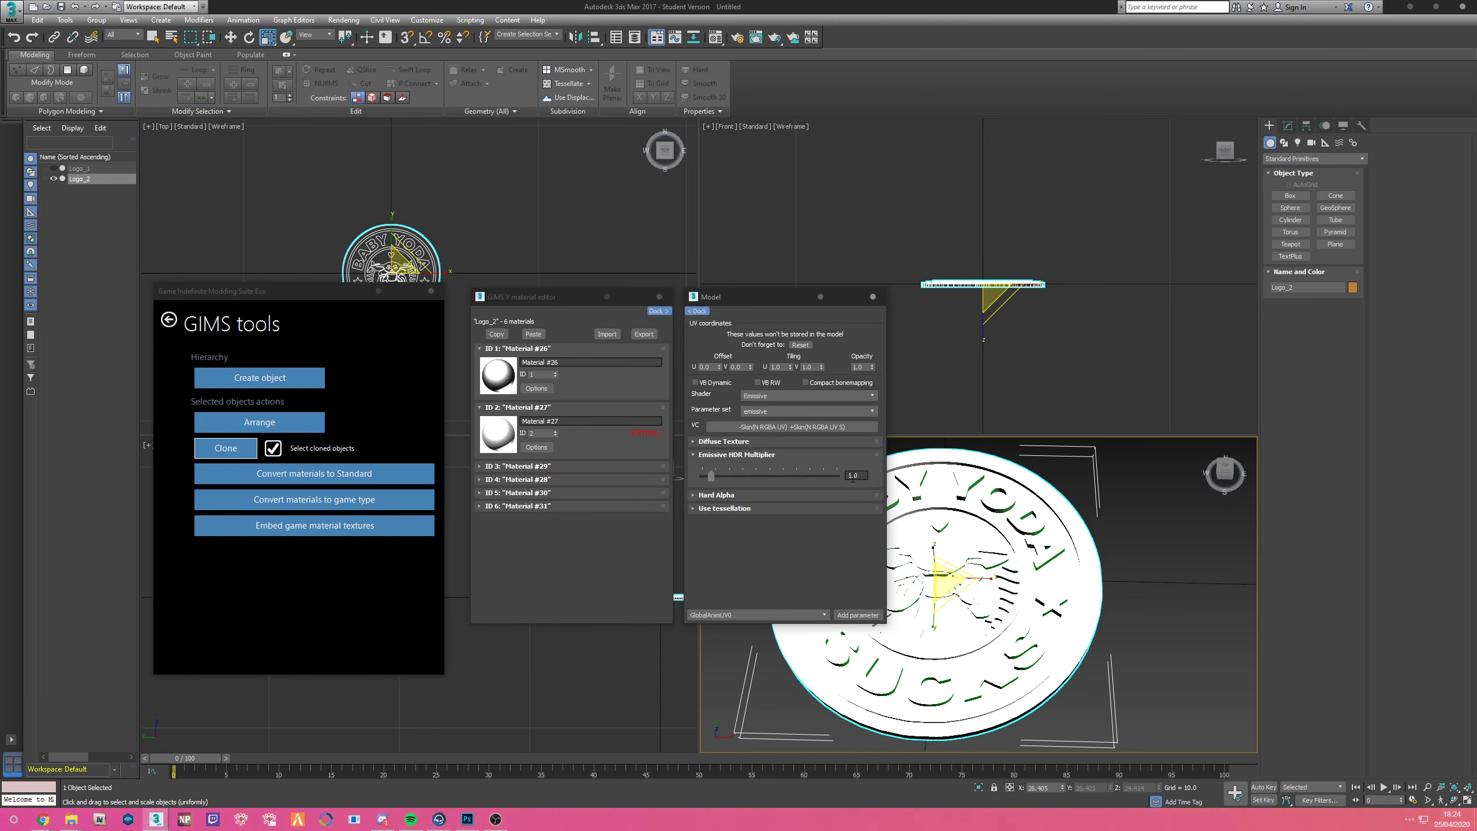
click(861, 475)
key(BackSpace)
text(5)
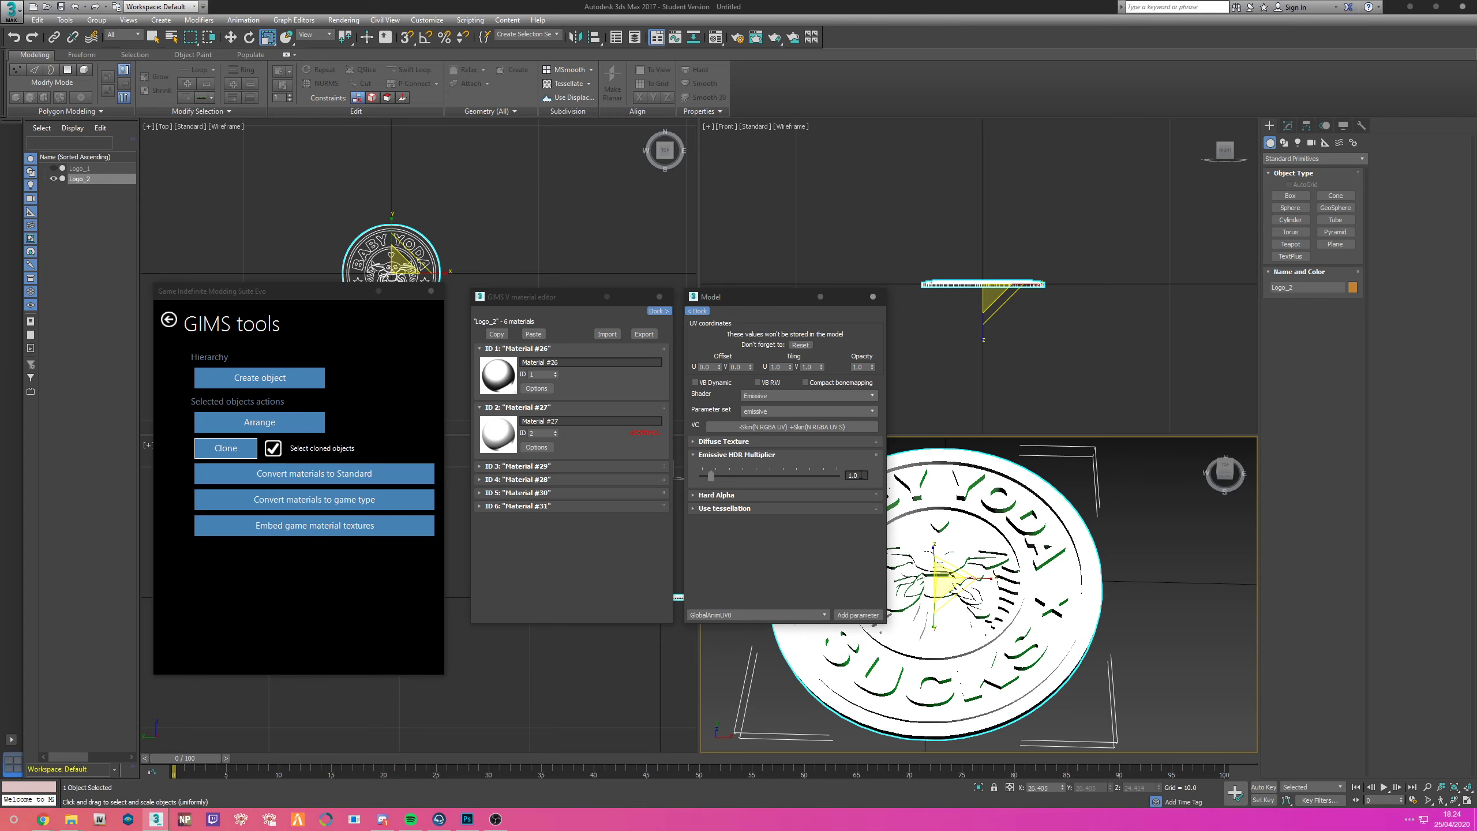
text(0)
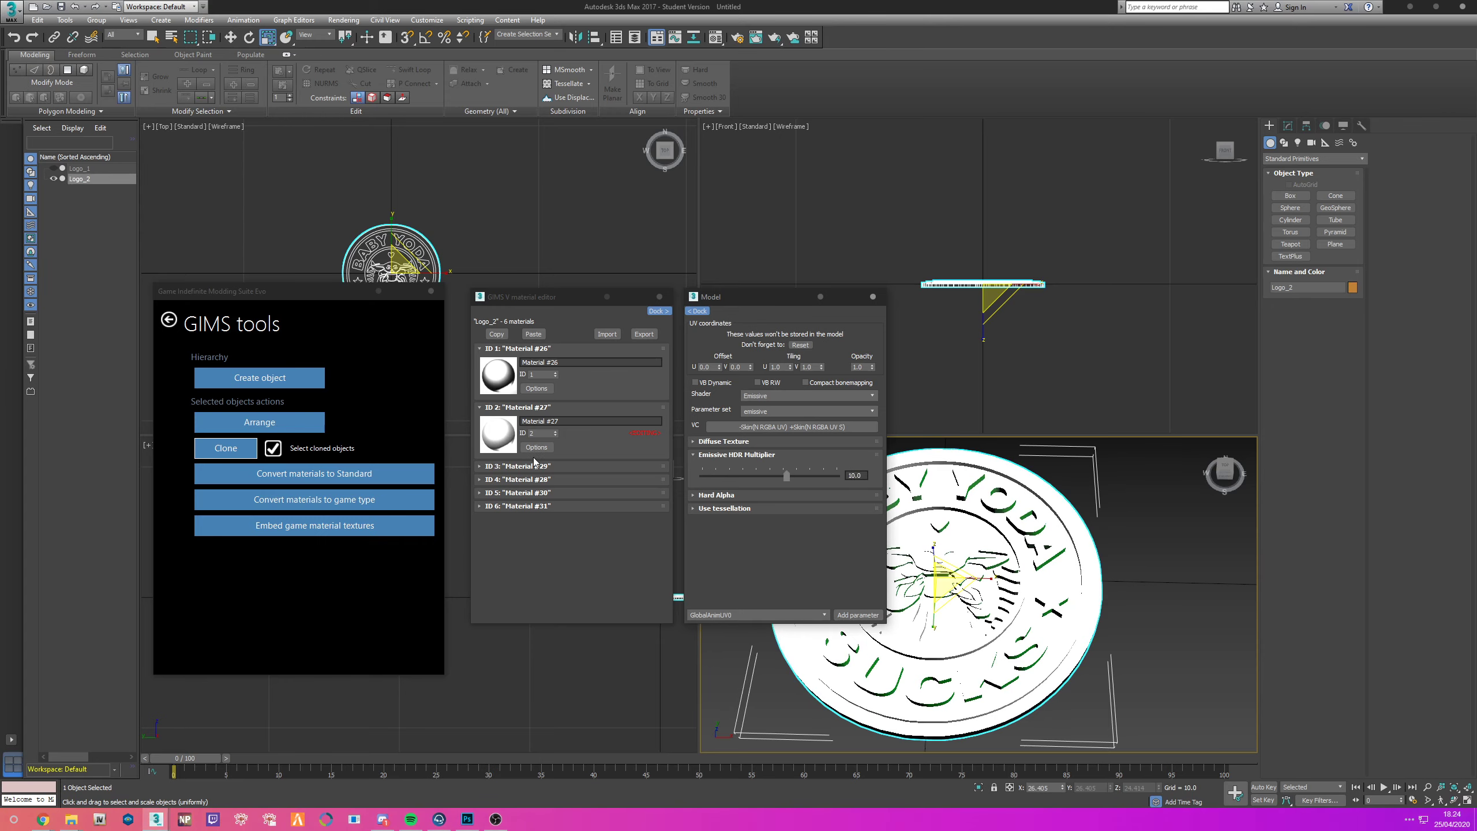
Step: Switch the shader of Logo_2's green material ID 3 to Emissive and choose its emissive parameter set
click(534, 466)
click(536, 506)
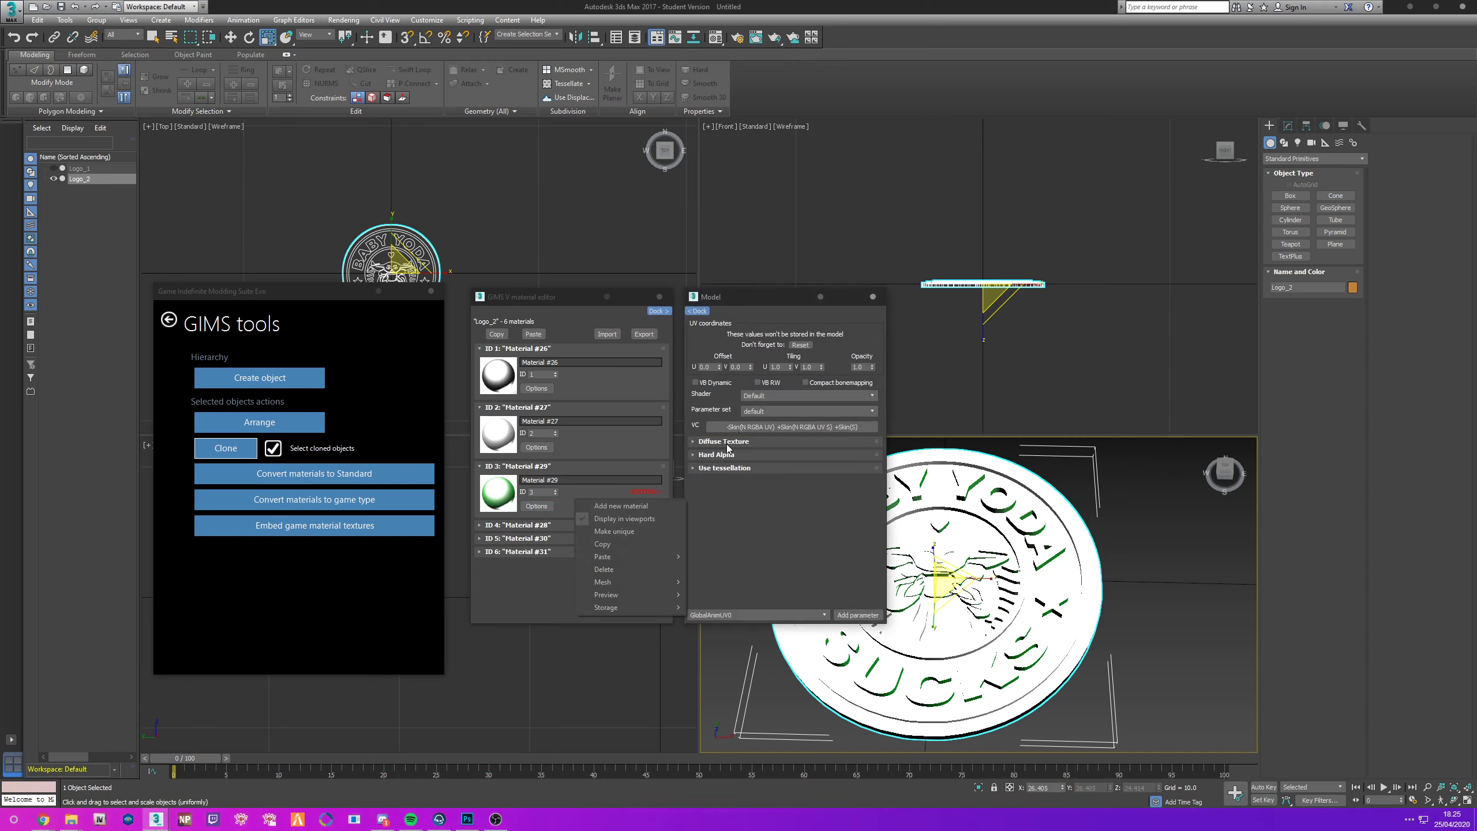
click(765, 398)
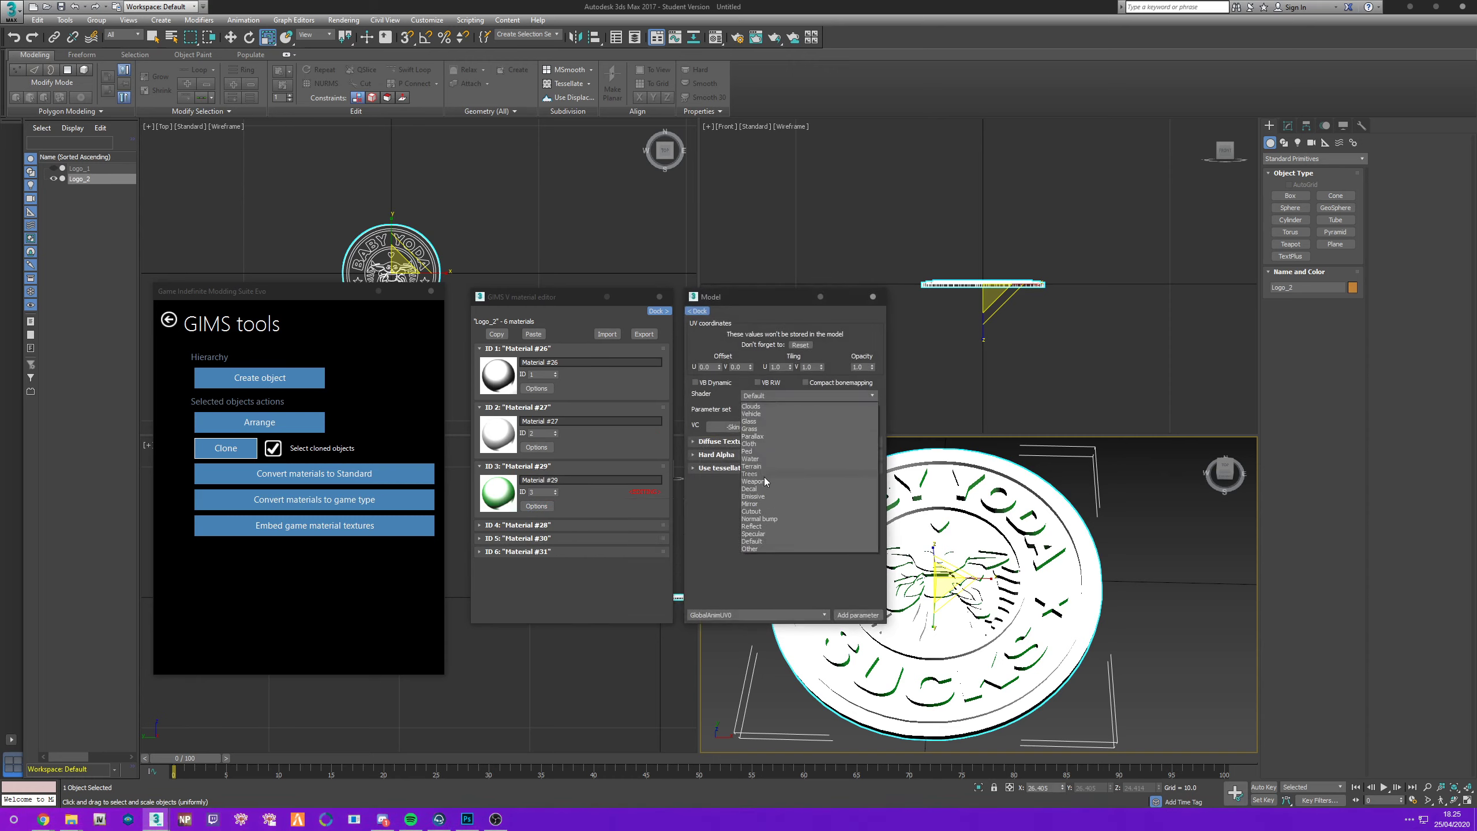
click(753, 496)
click(756, 411)
click(756, 441)
Step: Set the Emissive HDR Multiplier of material ID 3 to 10
click(736, 455)
click(851, 475)
text(0)
Step: Check the Diffuse Texture and Hard Alpha of material ID 4 and give it the Emissive shader with the emissive parameter set
click(519, 526)
click(530, 568)
click(535, 565)
click(755, 441)
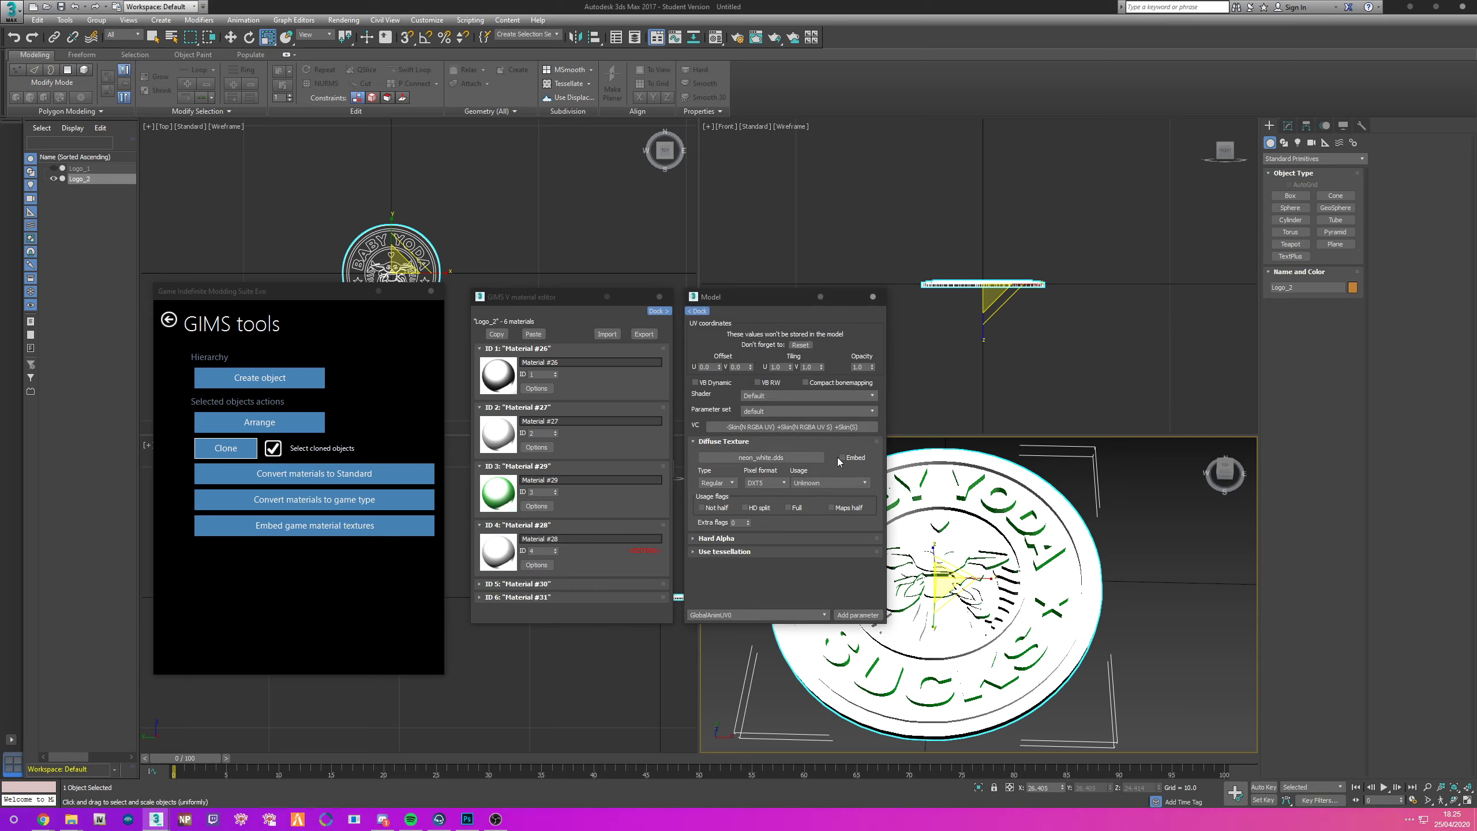
click(724, 442)
click(729, 454)
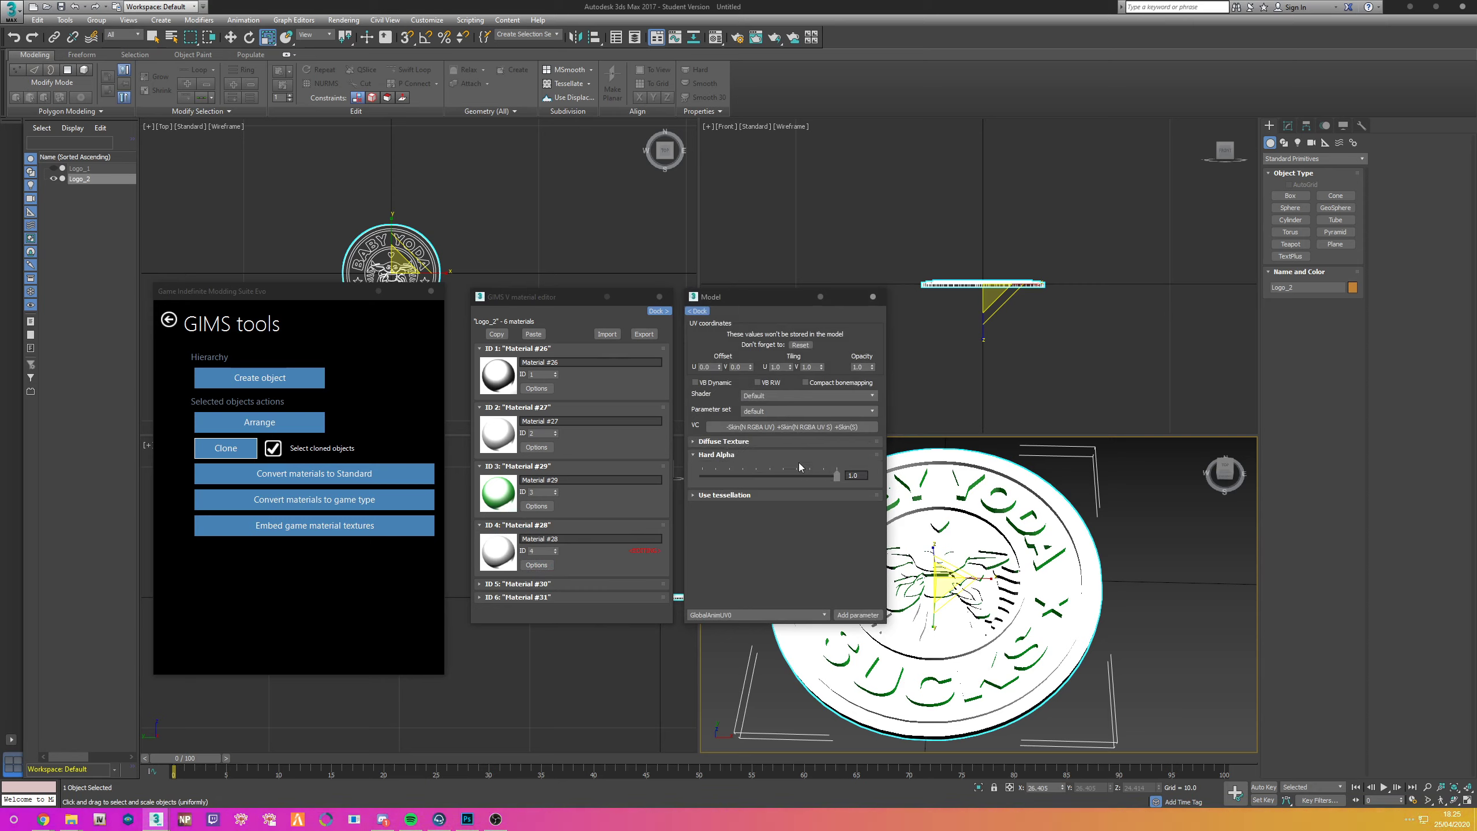
click(764, 398)
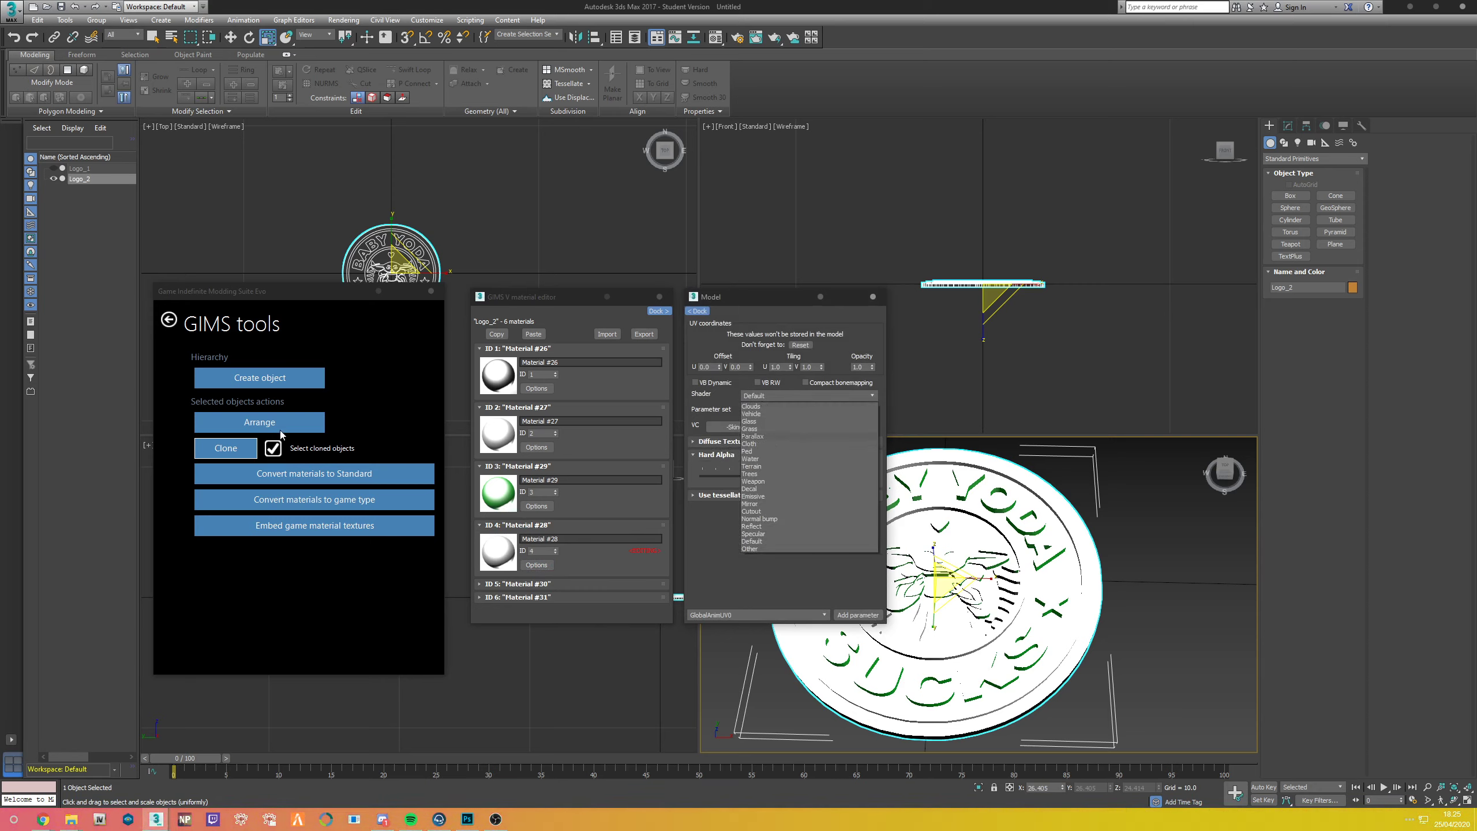
click(773, 496)
click(765, 412)
click(763, 423)
Step: Set the Emissive HDR Multiplier of material ID 4 to 10
click(737, 455)
click(852, 476)
text(0)
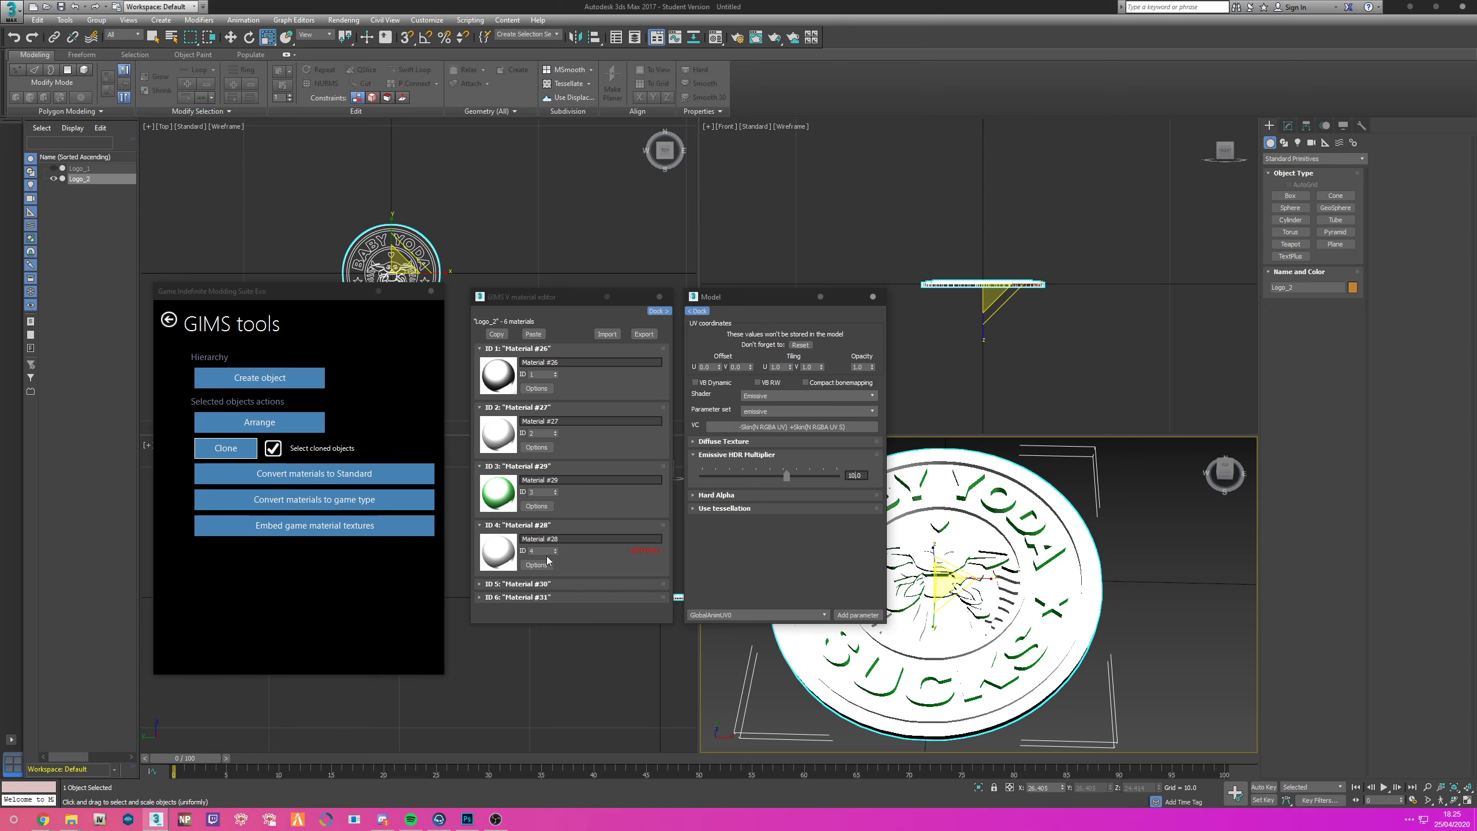
Step: Give Logo_2's green material ID 5 the Emissive shader with the emissive parameter set
click(532, 583)
scroll(582, 556, down, 2)
click(527, 596)
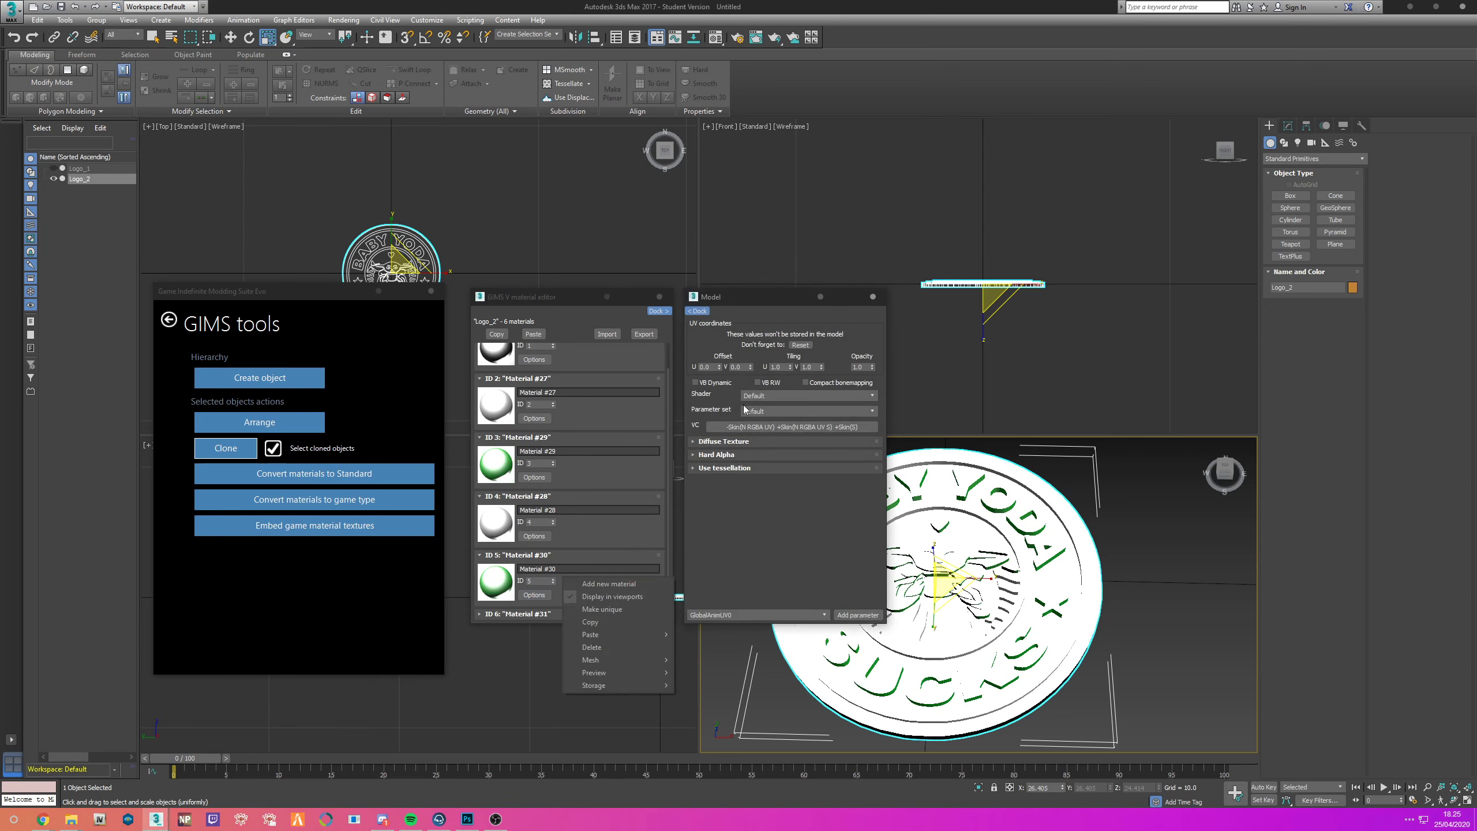
click(766, 398)
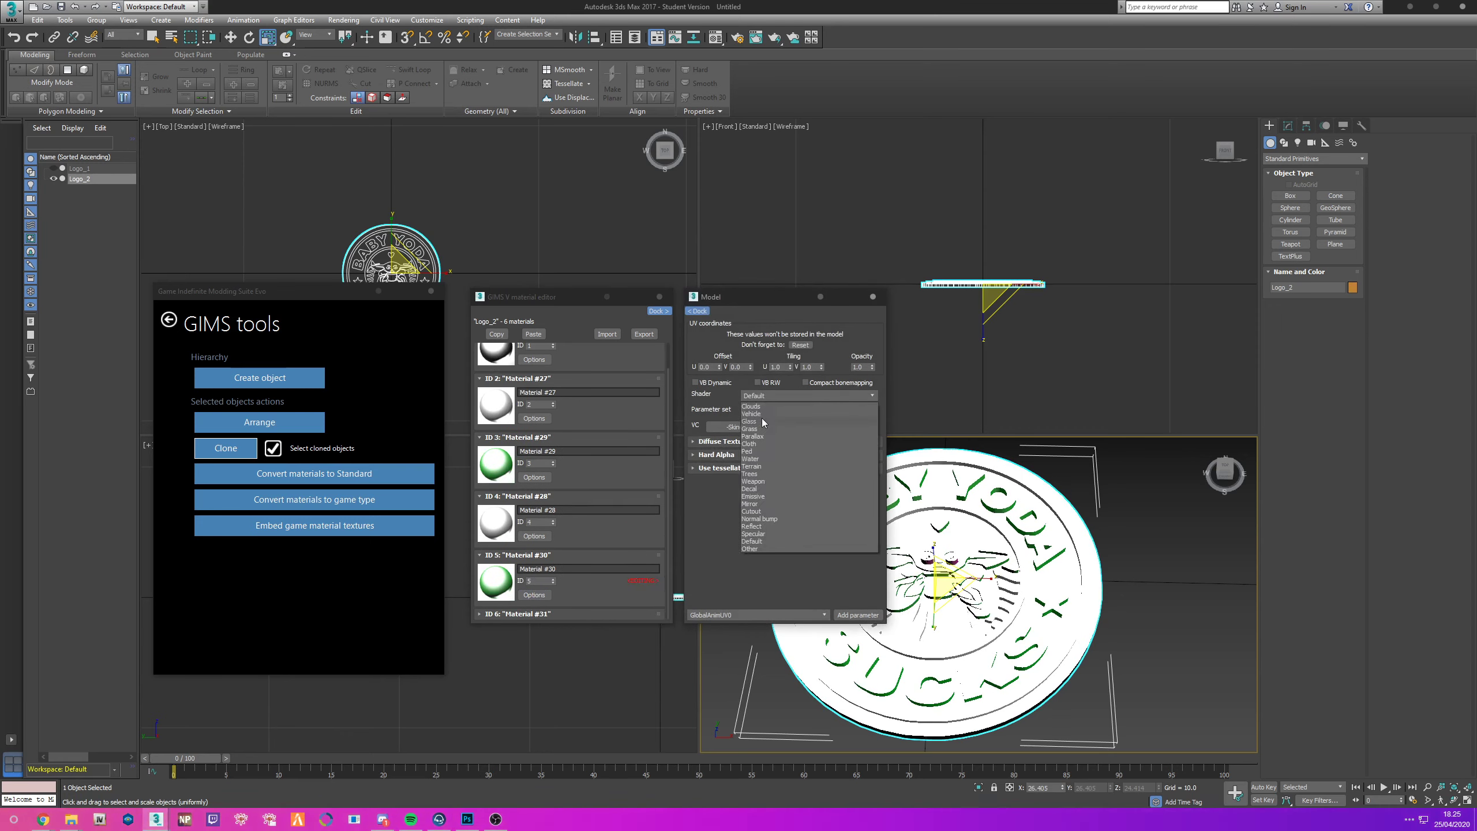
click(767, 497)
click(767, 412)
click(766, 423)
Step: Set the Emissive HDR Multiplier of material ID 5 to 10
click(744, 456)
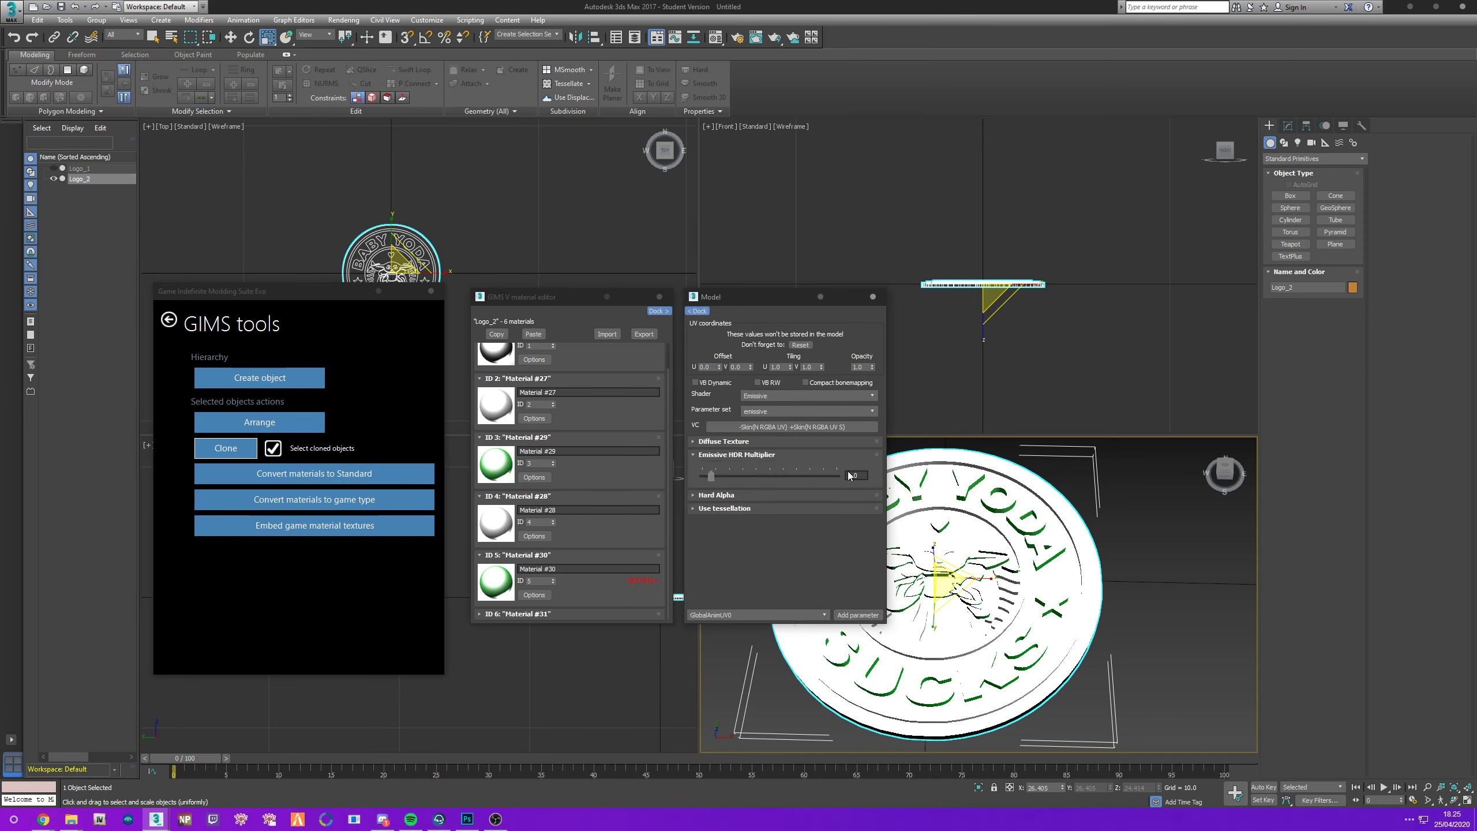
click(851, 475)
text(0)
Step: Give Logo_2's pink material ID 6 the Emissive shader with the emissive parameter set
click(544, 615)
click(543, 609)
click(534, 609)
click(755, 399)
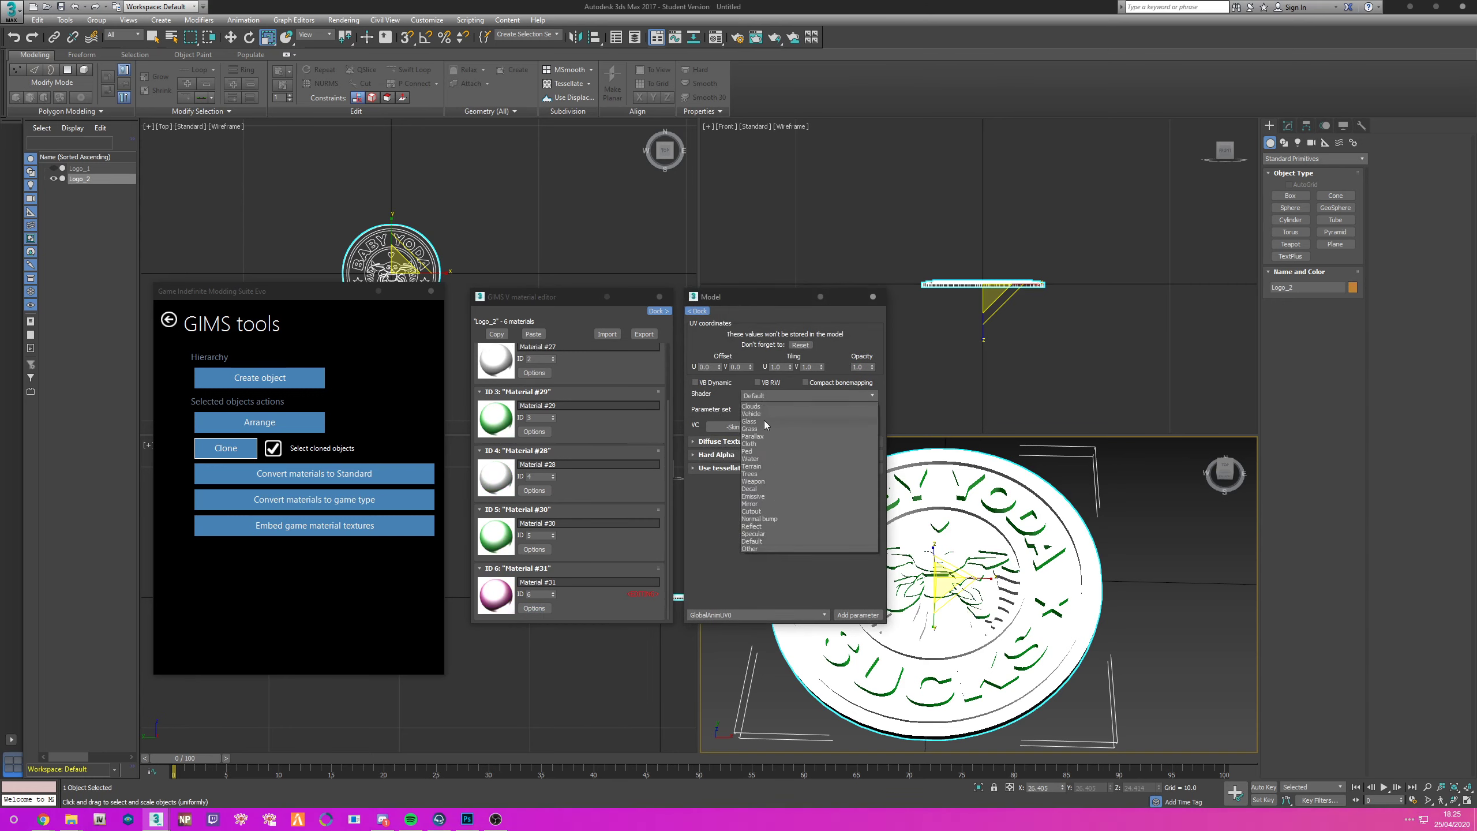
click(755, 496)
click(764, 412)
click(764, 421)
Step: Set the Emissive HDR Multiplier of material ID 6 to 10
click(763, 456)
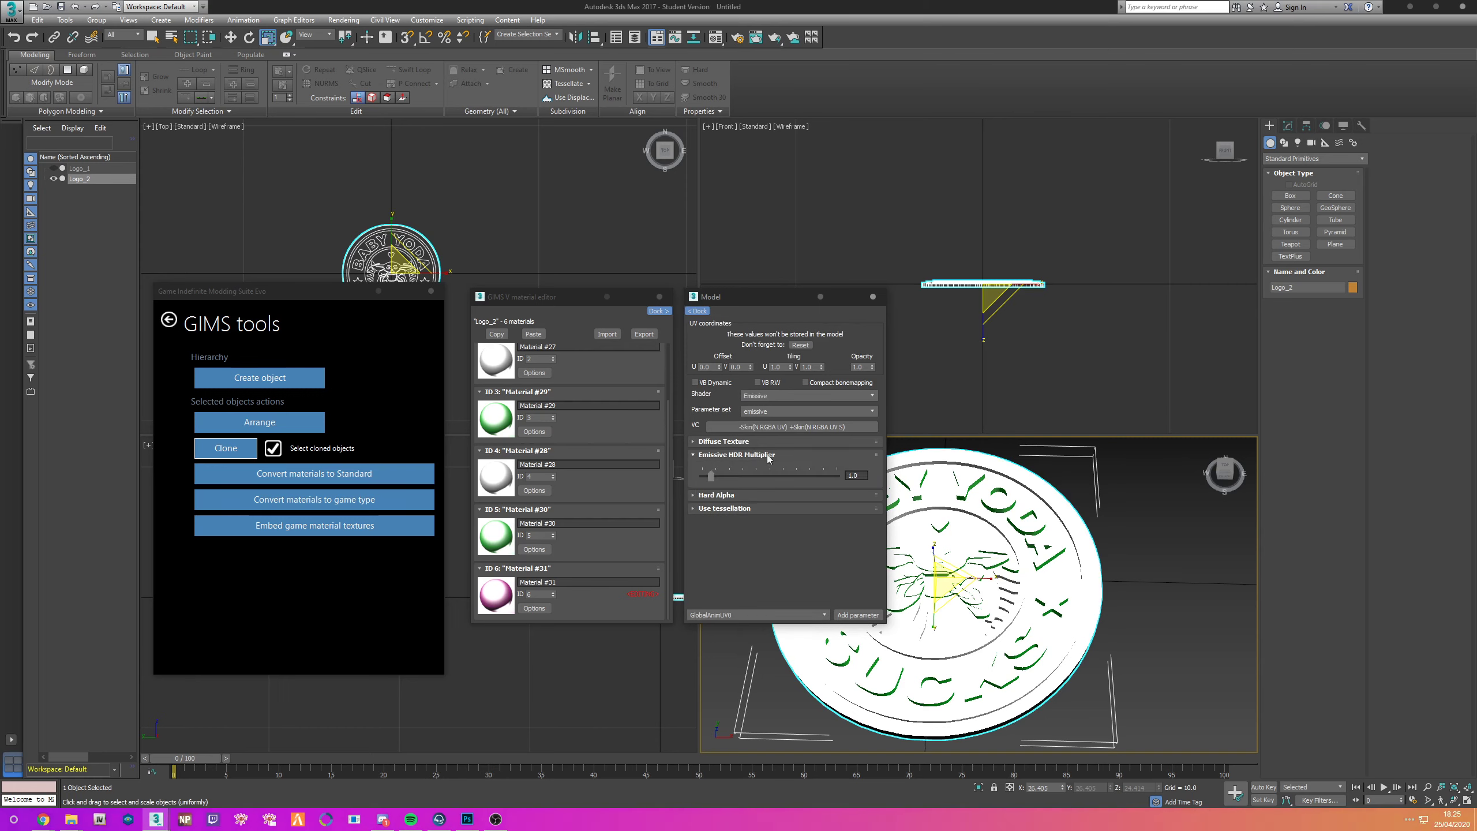
click(851, 475)
text(0)
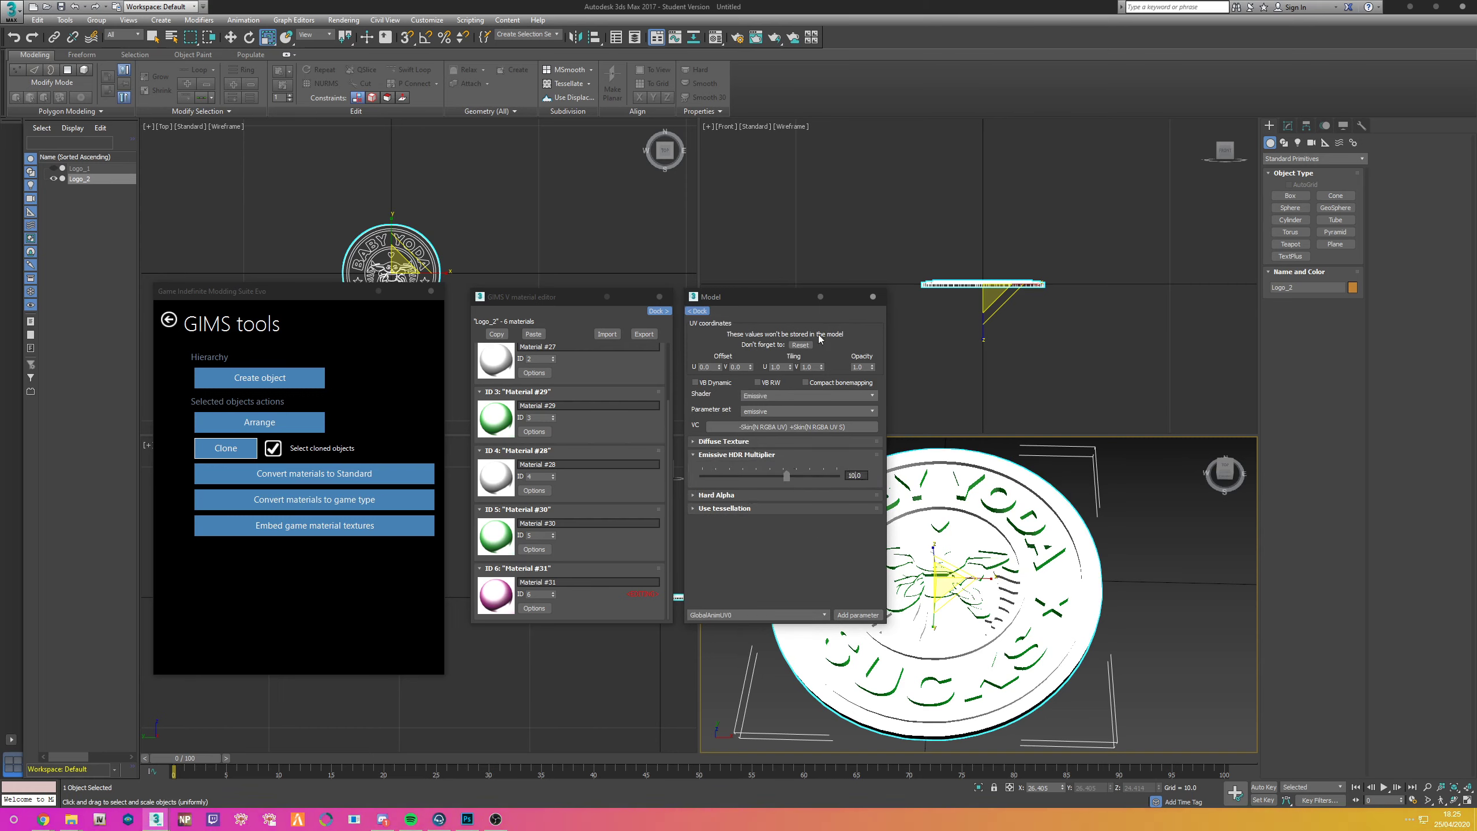
Step: Close the model settings and GIMS V material editor, and embed the game material textures of Logo_2
click(873, 296)
click(660, 297)
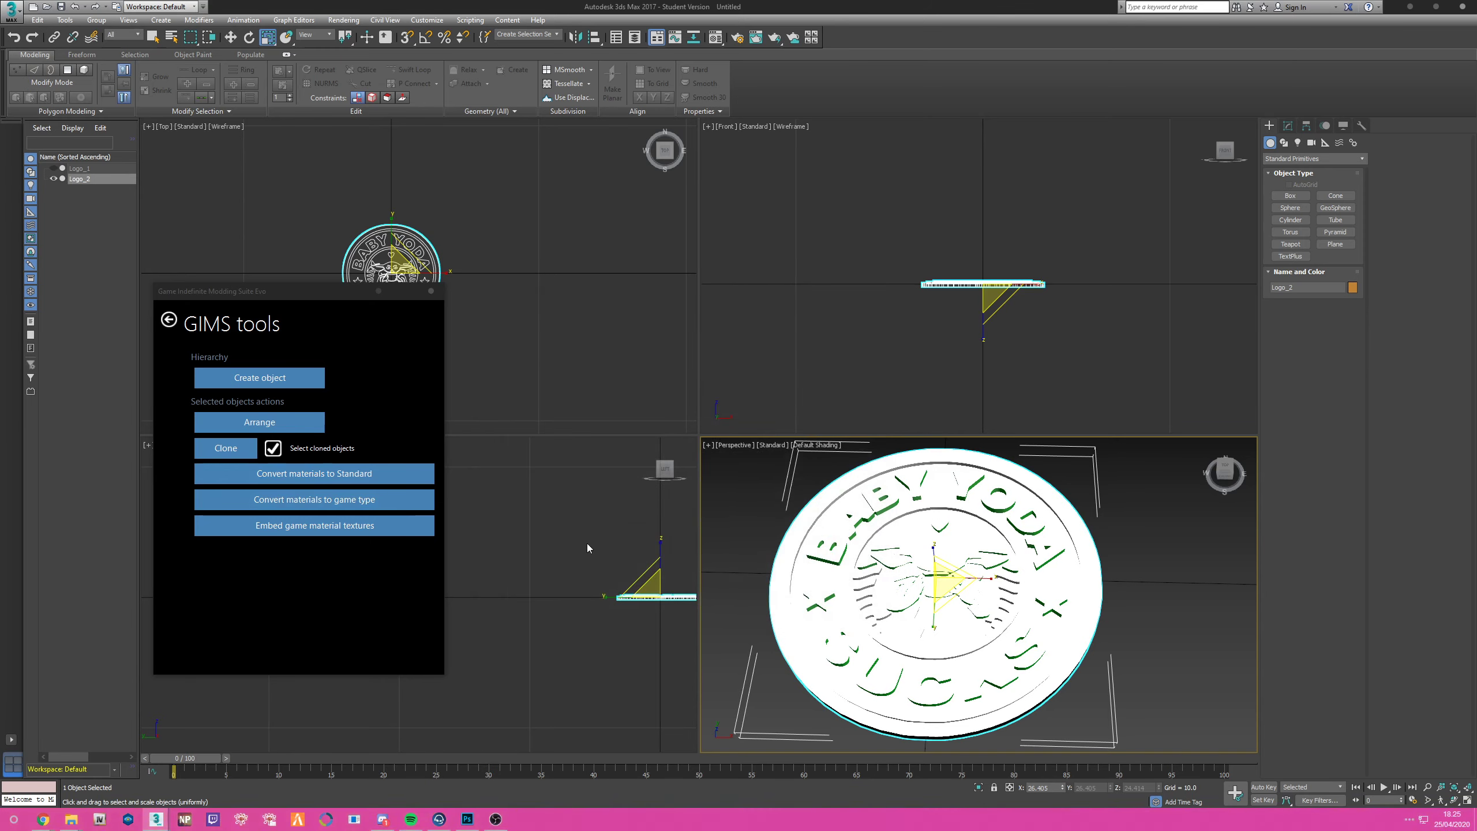
click(328, 529)
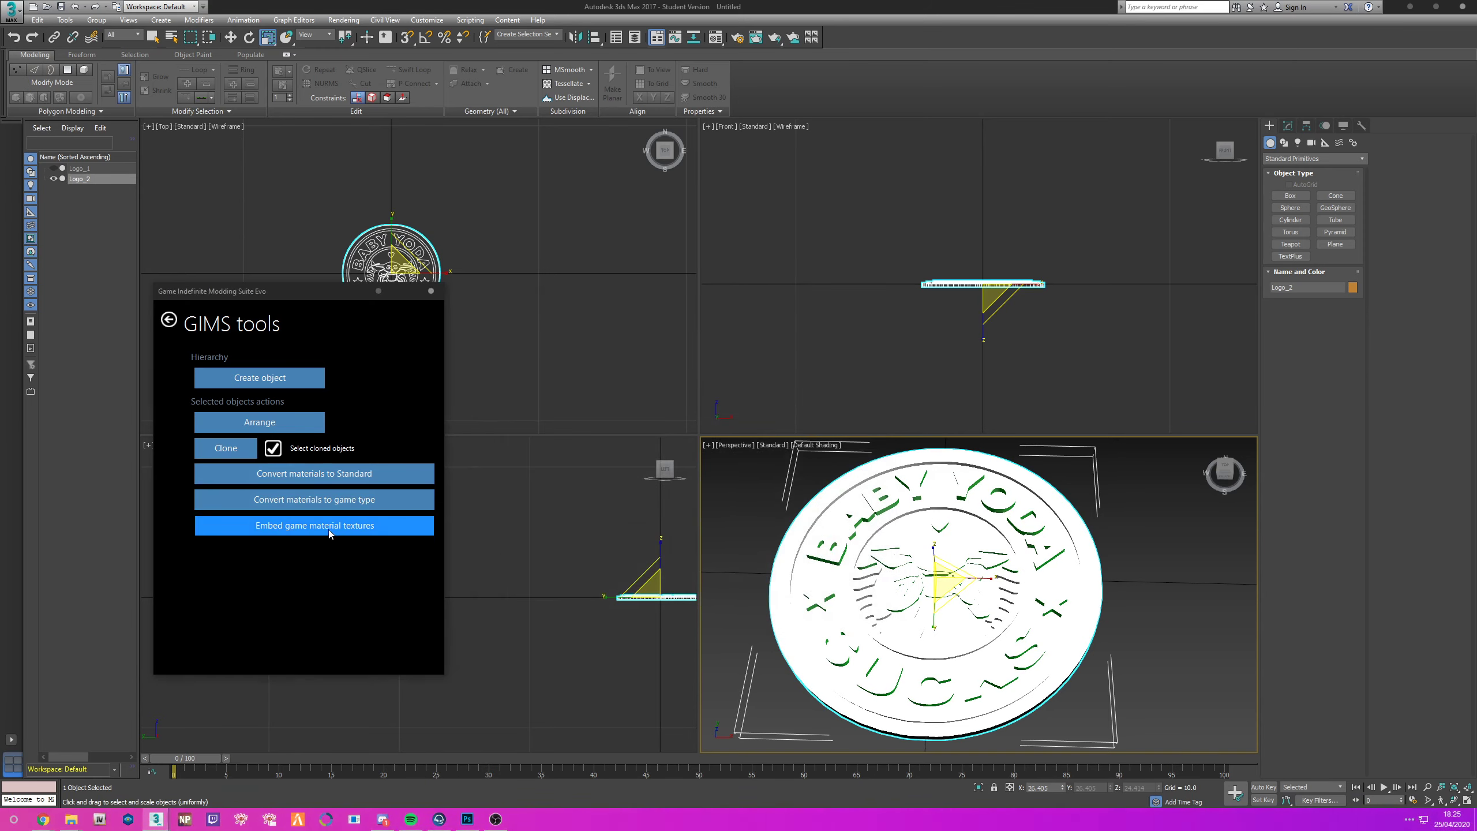
Step: Deselect Logo_2 and view the whole logo from an angle in the perspective viewport
click(794, 484)
scroll(789, 482, down, 3)
drag(876, 526, 926, 556)
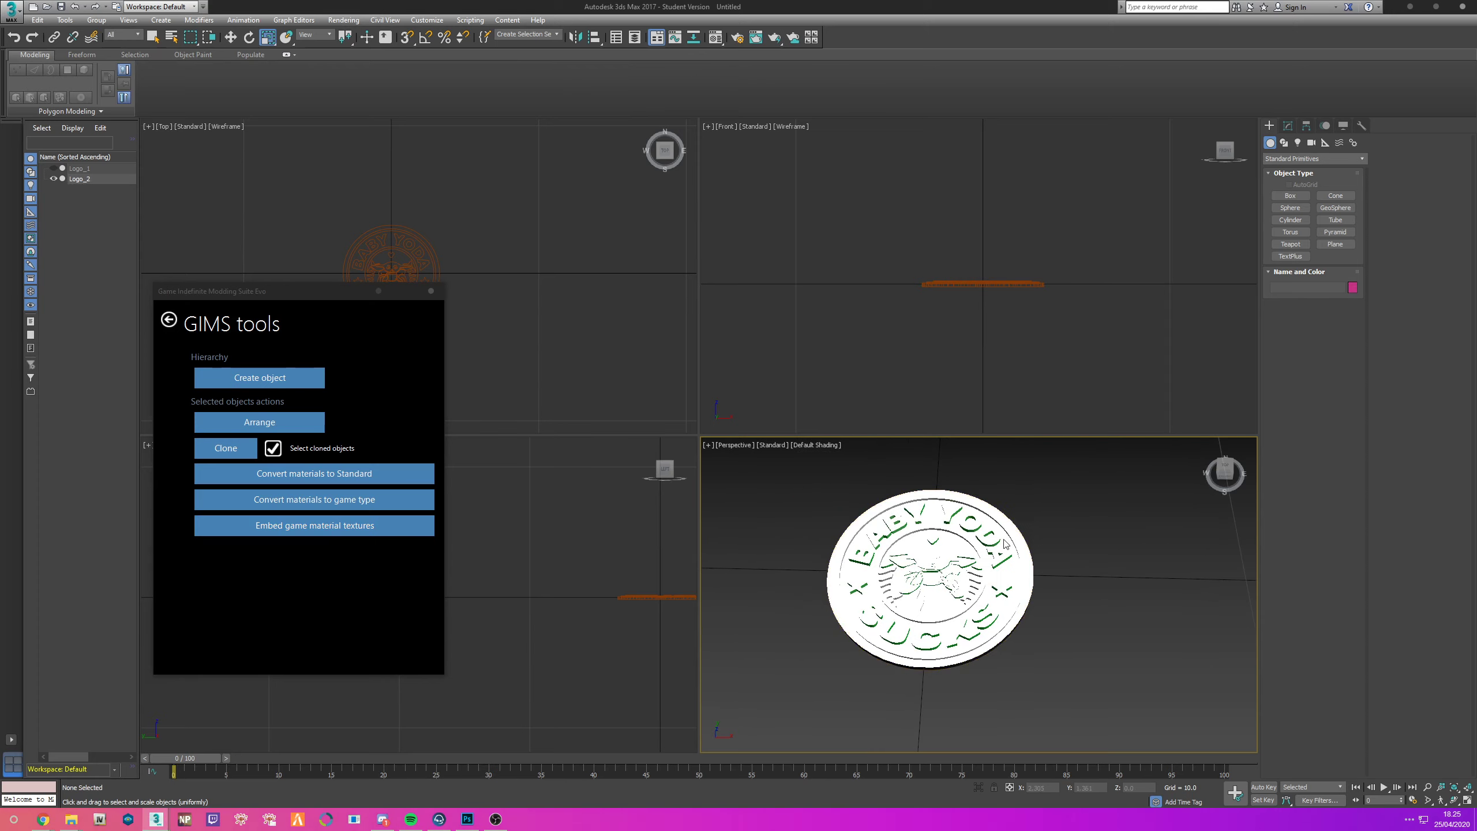